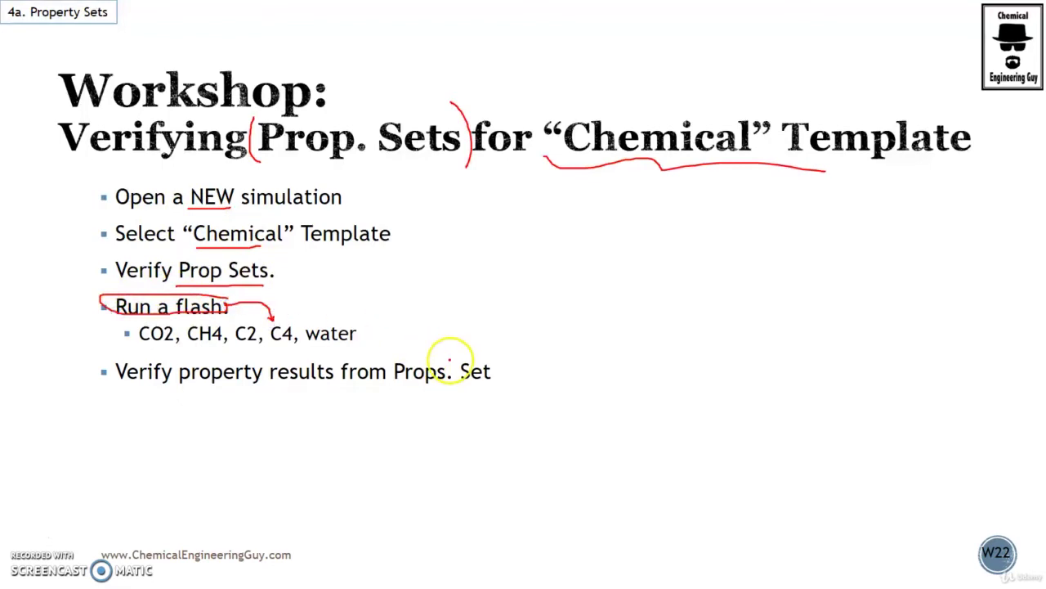
Switch from the PowerPoint workshop slide back to the Aspen Plus WKS21 window.
{"action": "key", "text": "alt+Tab"}
Start a new run (Ctrl+N) from the Chemical Processes > Chemicals with Metric Units template.
{"action": "left_click", "coordinate": [777, 233]}
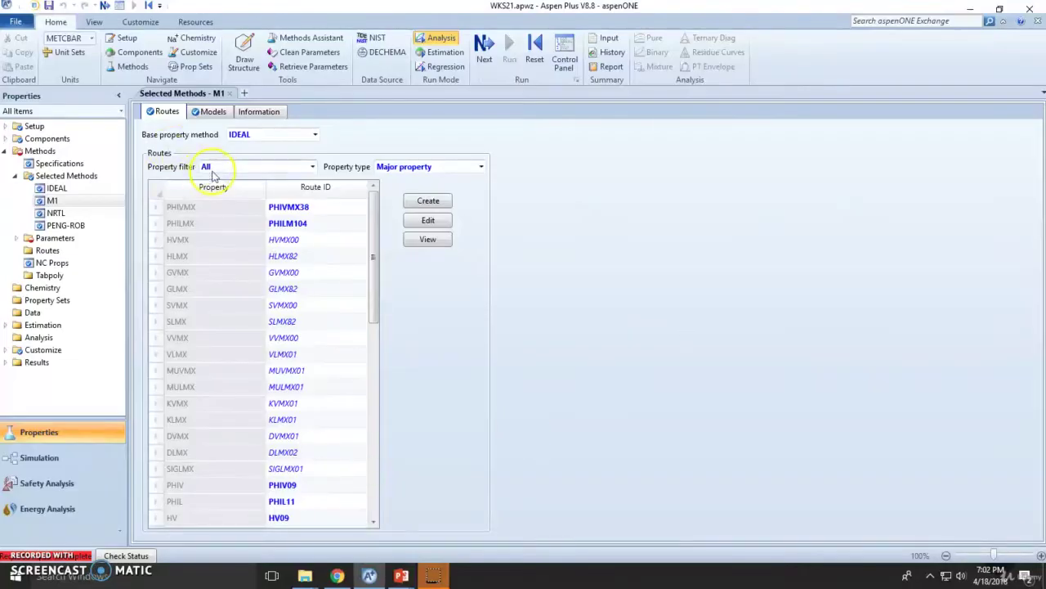
{"action": "key", "text": "ctrl+n"}
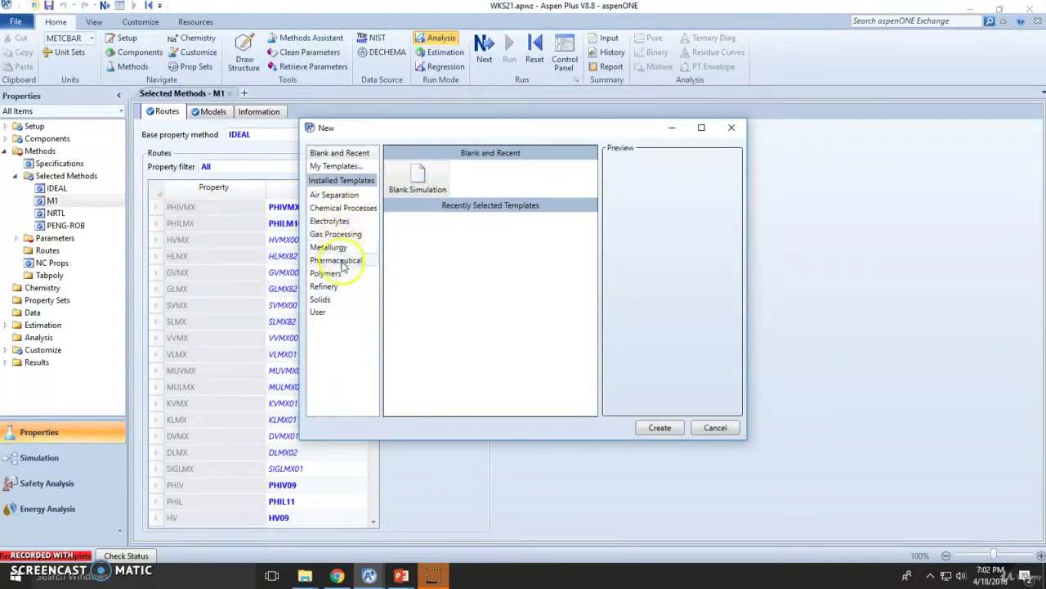
{"action": "left_click", "coordinate": [345, 210]}
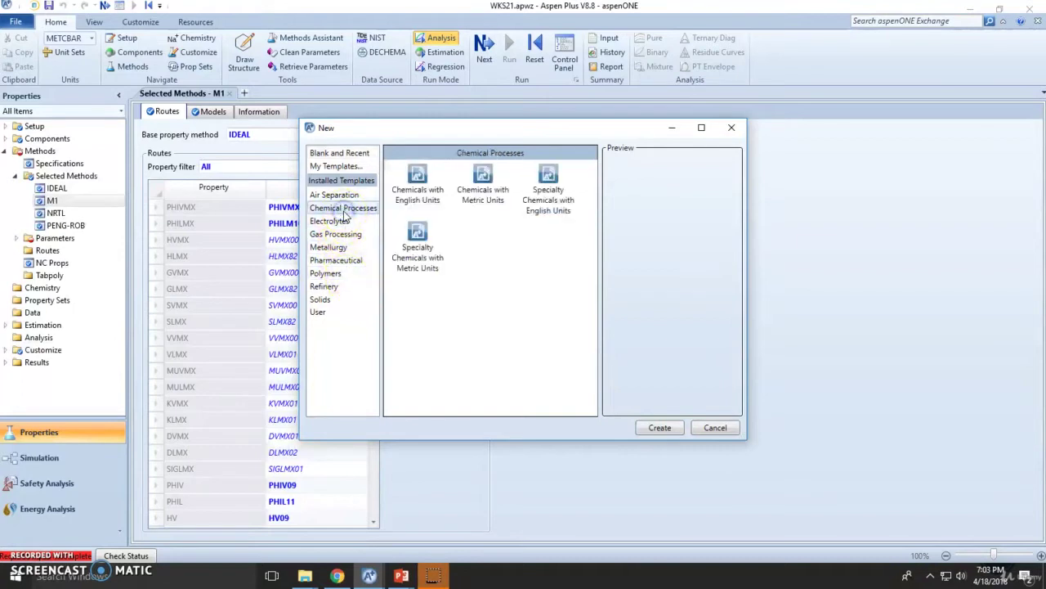
{"action": "left_click", "coordinate": [485, 207]}
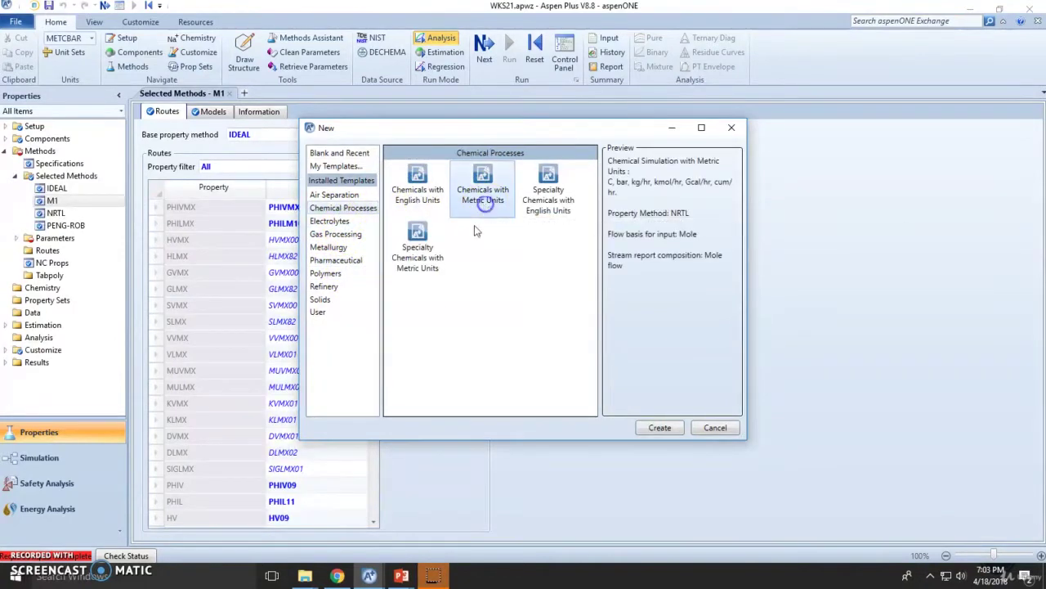
{"action": "left_click", "coordinate": [411, 270]}
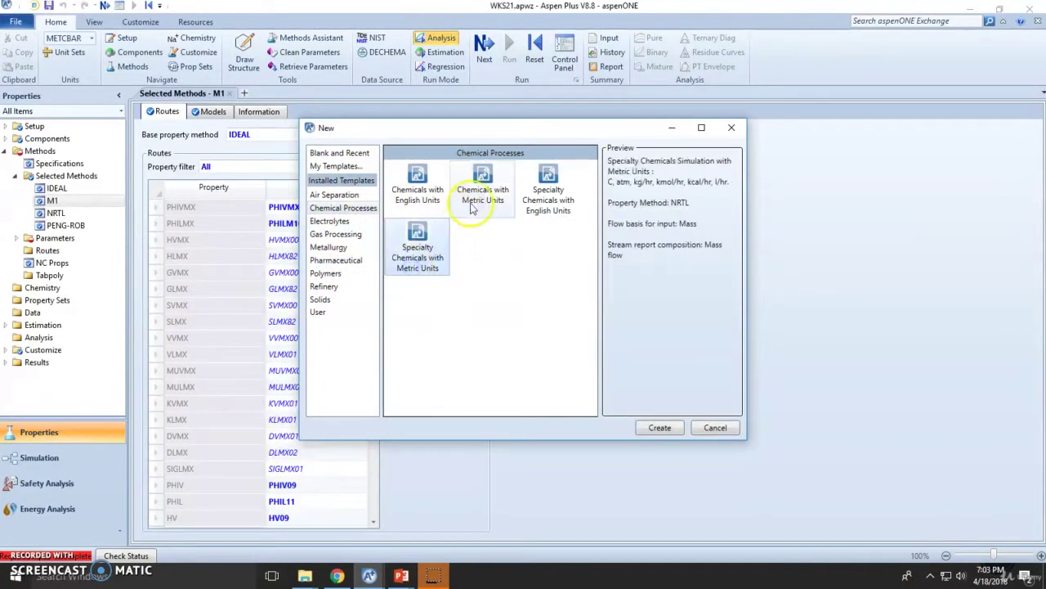
{"action": "left_click", "coordinate": [472, 206]}
{"action": "left_click", "coordinate": [662, 430]}
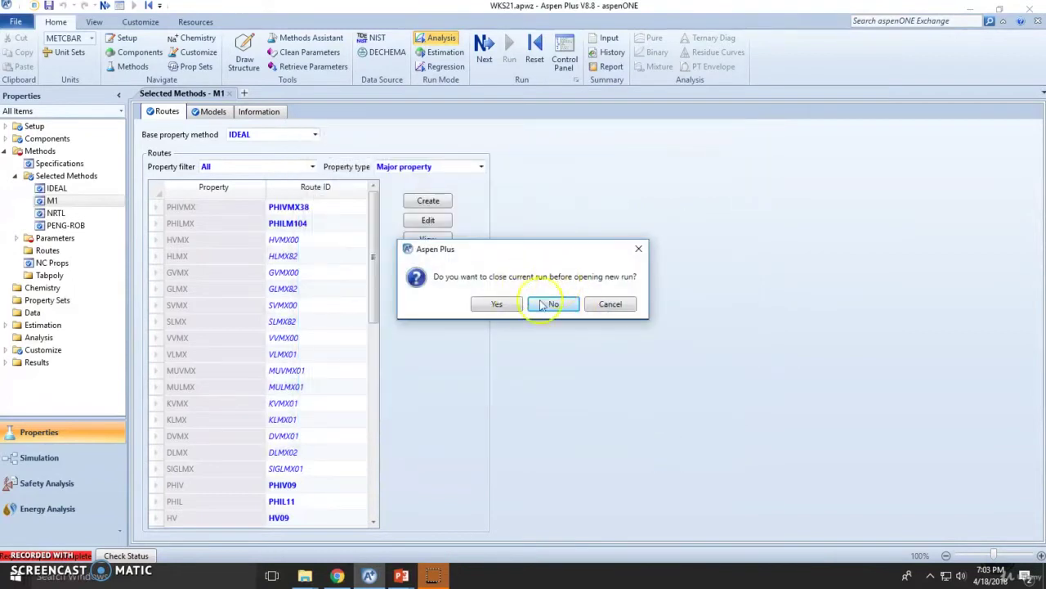
Close the old run, open the new simulation, and list its template property sets.
{"action": "left_click", "coordinate": [494, 302]}
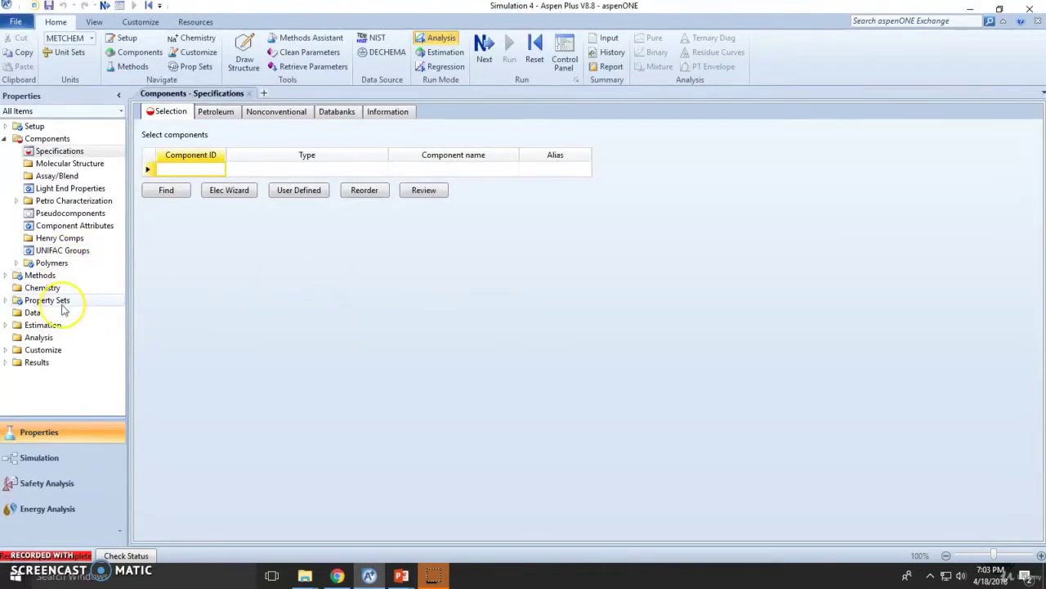
{"action": "left_click", "coordinate": [61, 301]}
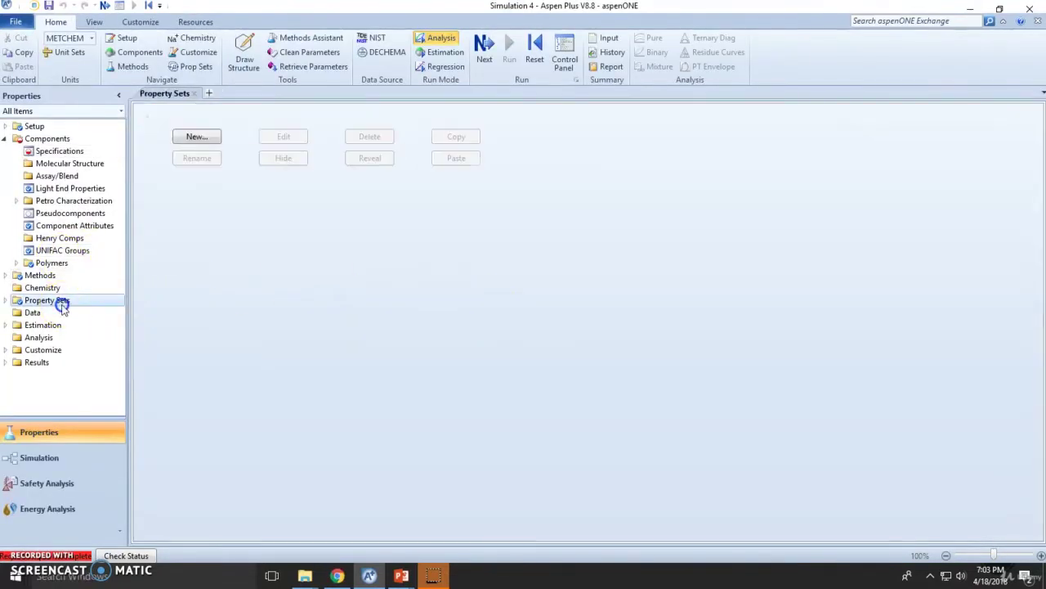
{"action": "left_click", "coordinate": [6, 301]}
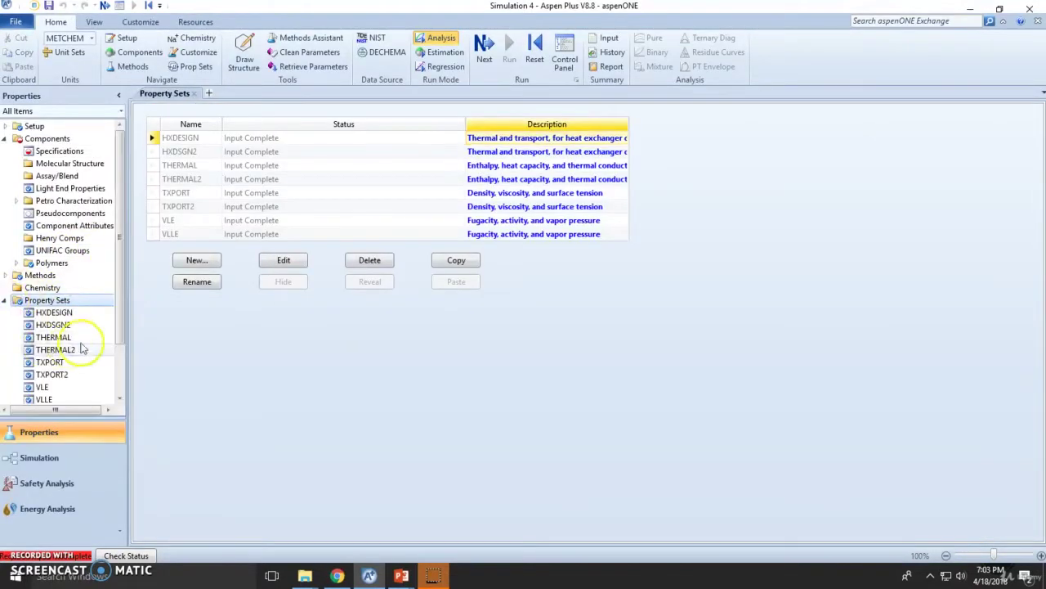
{"action": "scroll", "coordinate": [76, 334], "scroll_direction": "down", "scroll_amount": 1}
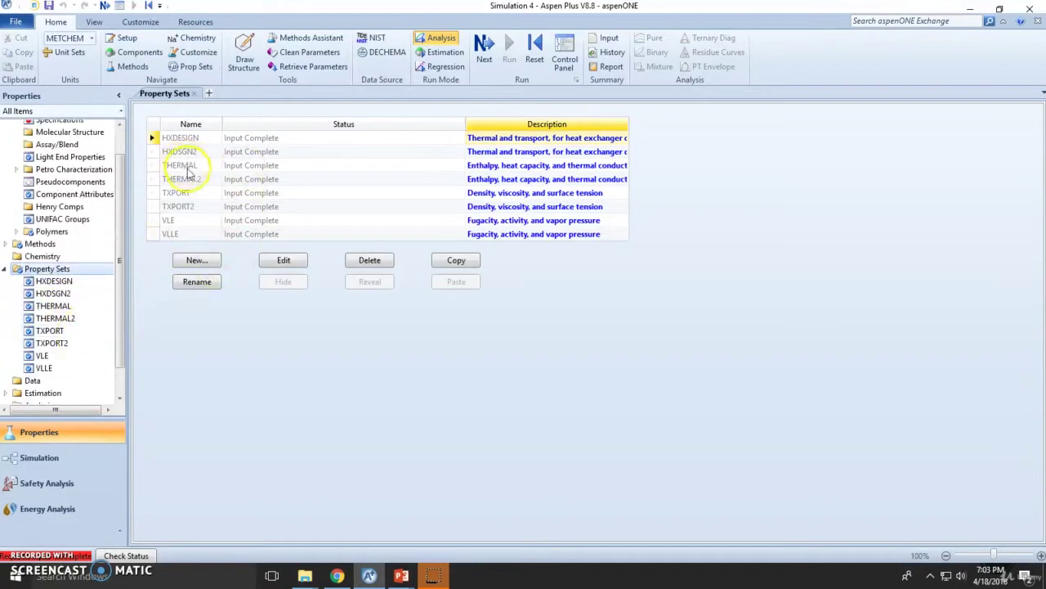
{"action": "left_click", "coordinate": [65, 282]}
Review the HXDESIGN, HXDSGN2, THERMAL and TXPORT property sets, then open Components > Specifications.
{"action": "double_click", "coordinate": [70, 282]}
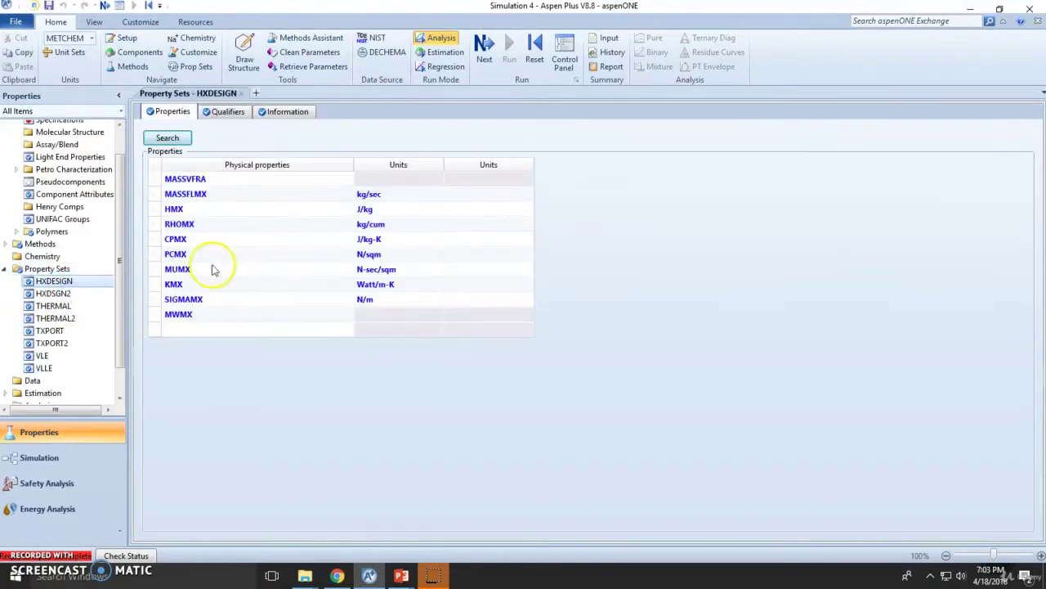
{"action": "double_click", "coordinate": [81, 296]}
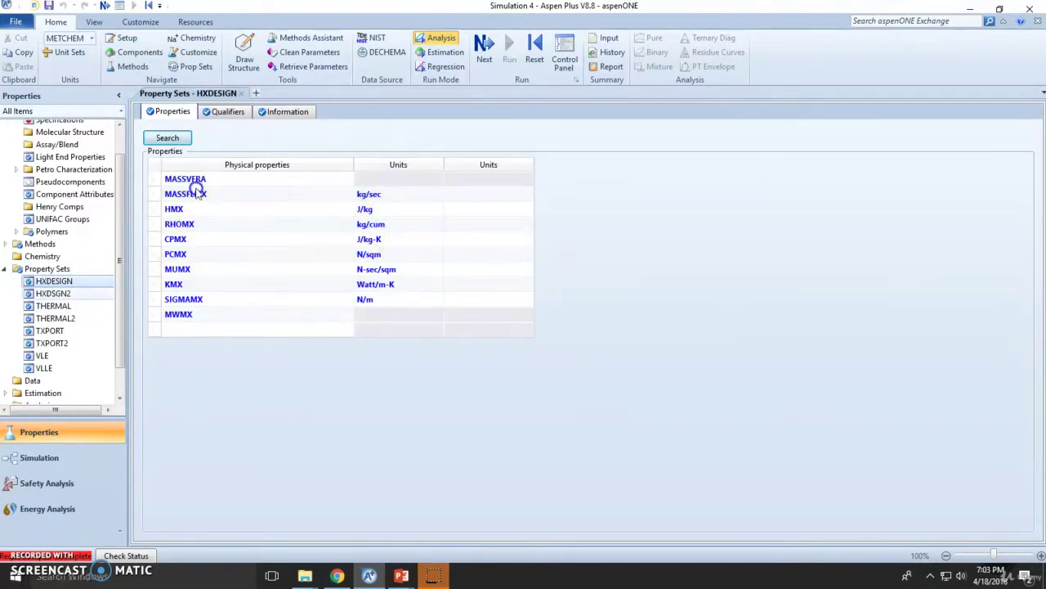
{"action": "double_click", "coordinate": [68, 305]}
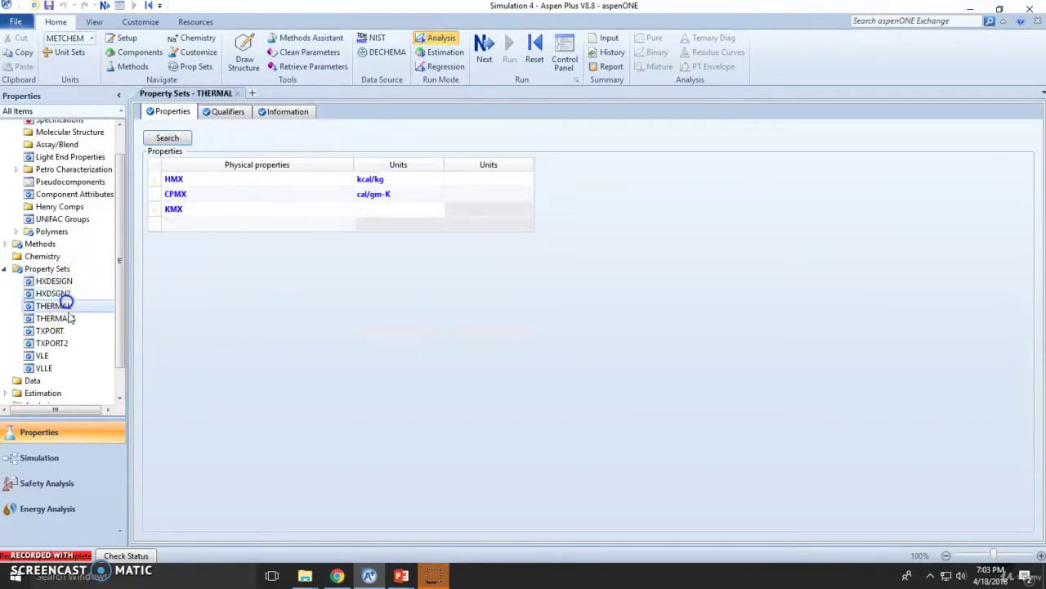
{"action": "left_click", "coordinate": [345, 226]}
{"action": "left_click", "coordinate": [348, 223]}
{"action": "left_click", "coordinate": [460, 278]}
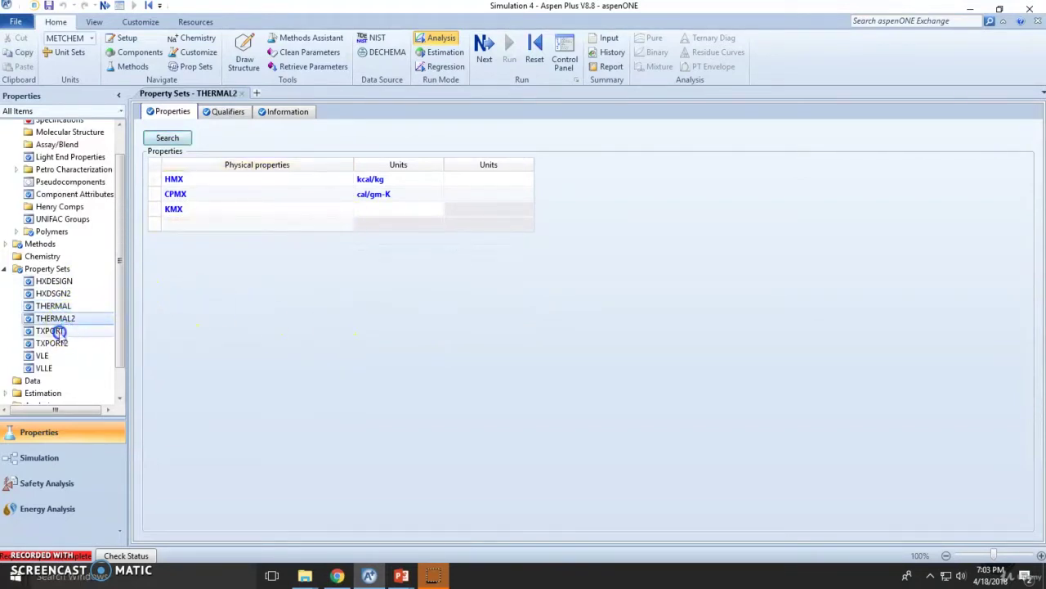
{"action": "left_click", "coordinate": [50, 331]}
{"action": "scroll", "coordinate": [129, 209], "scroll_direction": "up", "scroll_amount": 2}
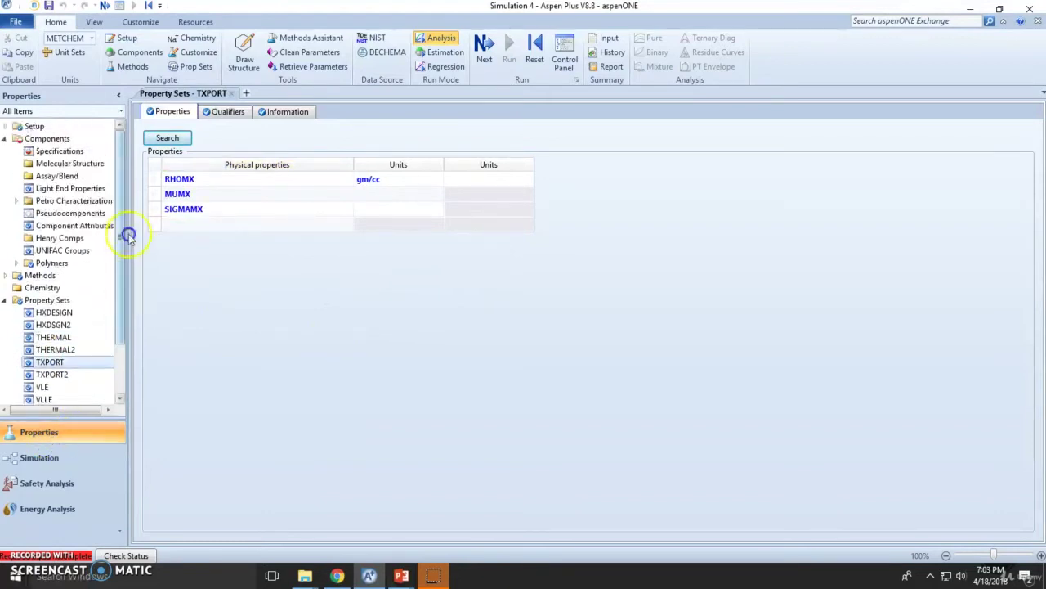
{"action": "left_click", "coordinate": [65, 151]}
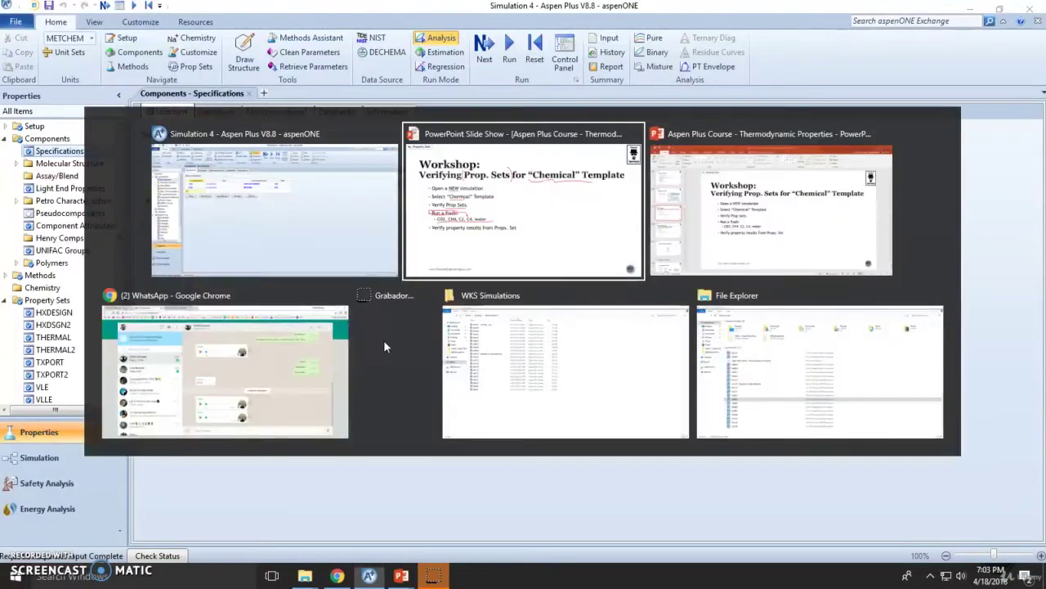
{"action": "key", "text": "alt+Tab"}
List CO2, CH4, ETHANE, N-BUTANE and WATER as components, correcting the C2 entry to ETHANE.
{"action": "type", "text": "C2"}
{"action": "key", "text": "Return"}
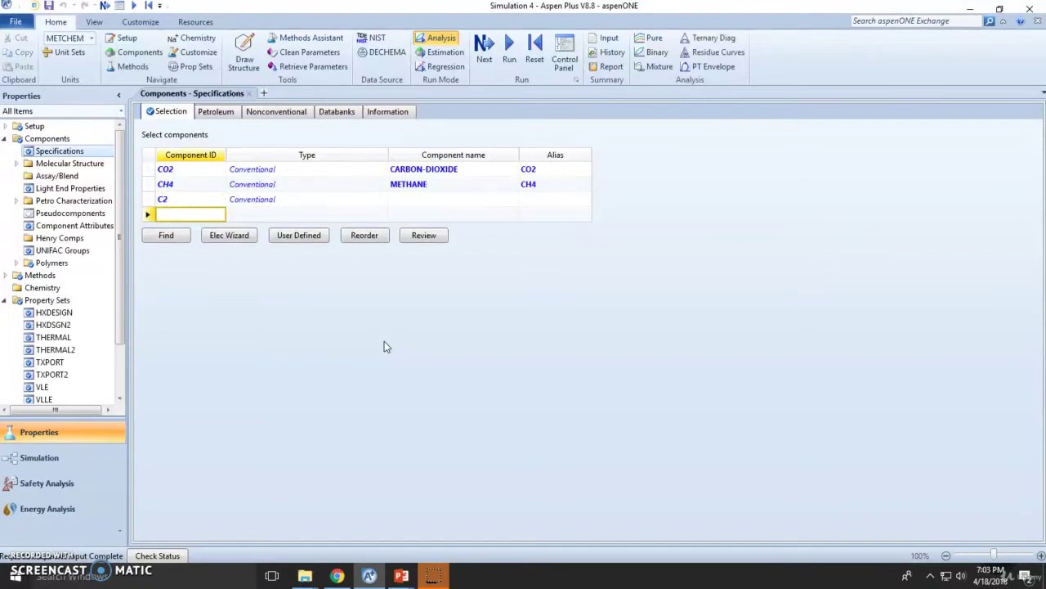
{"action": "key", "text": "Up"}
{"action": "type", "text": "ETHANE"}
{"action": "key", "text": "Return"}
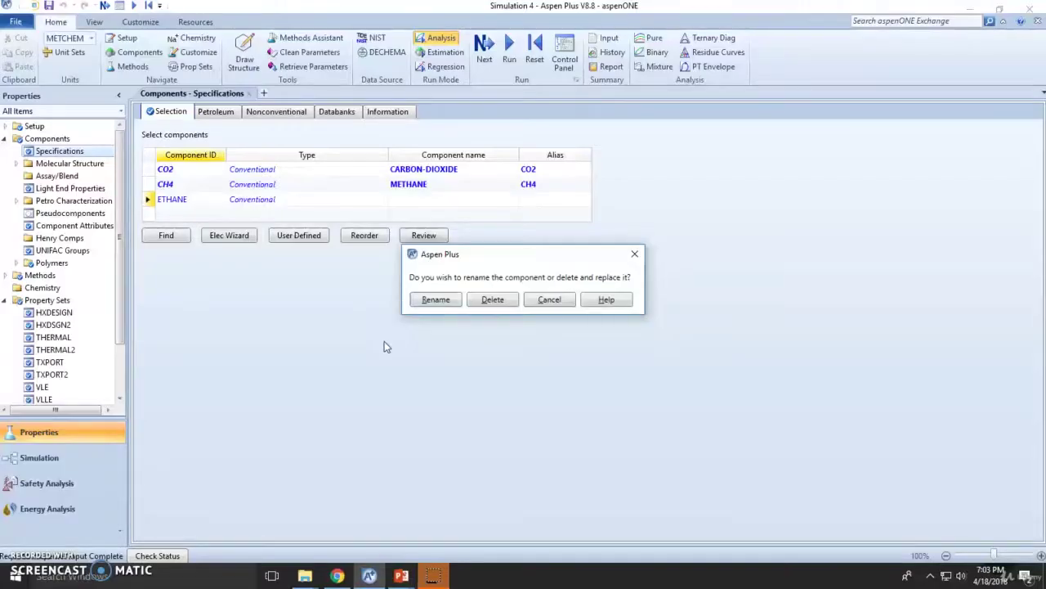
{"action": "key", "text": "Return"}
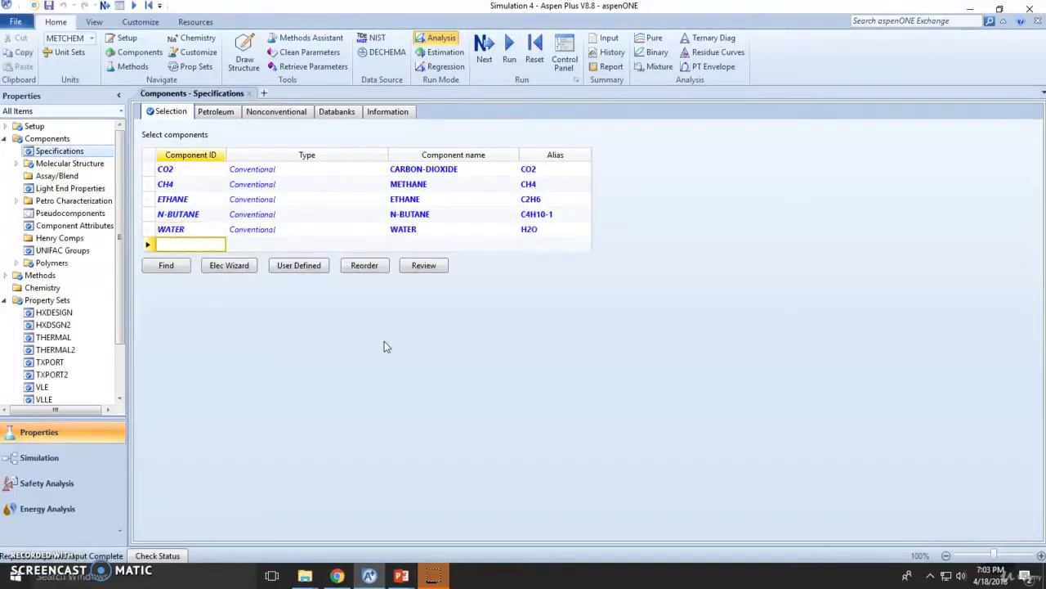
Accept the property method settings, run the property analysis, and move to the Simulation environment.
{"action": "left_click", "coordinate": [45, 275]}
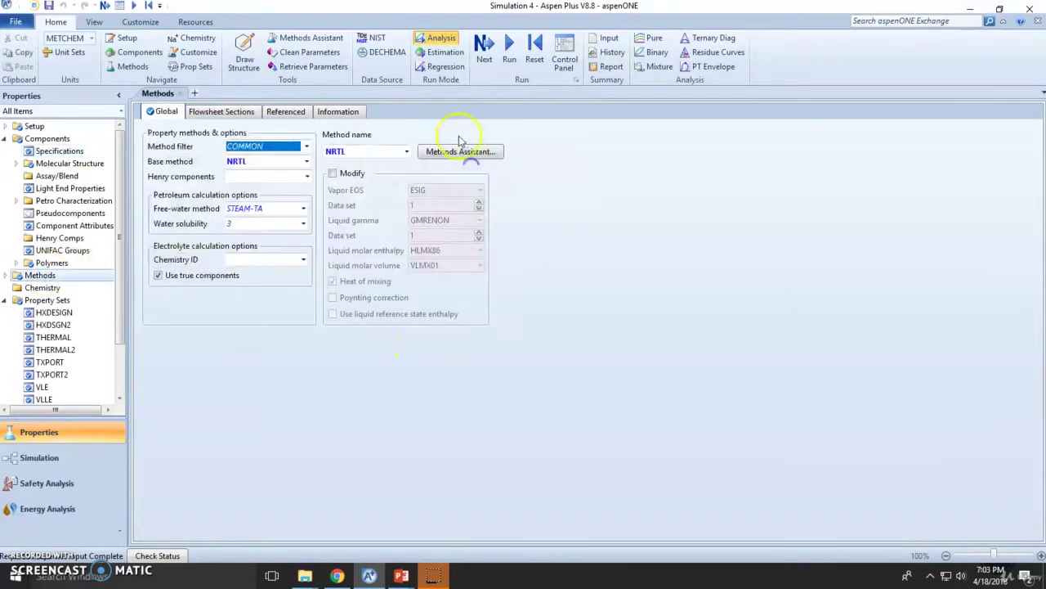
{"action": "left_click", "coordinate": [488, 58]}
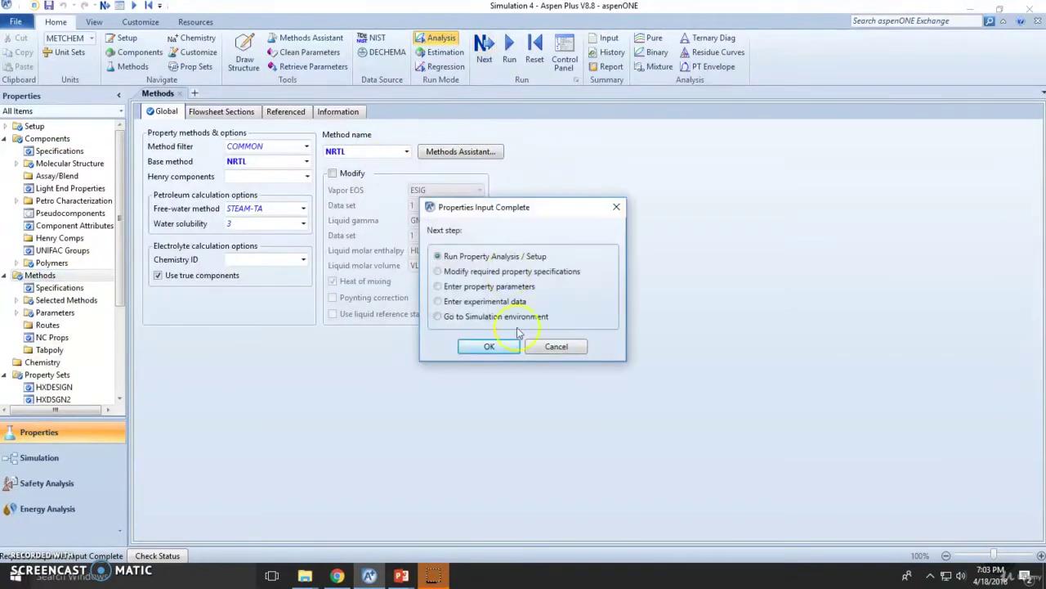
{"action": "left_click", "coordinate": [493, 345]}
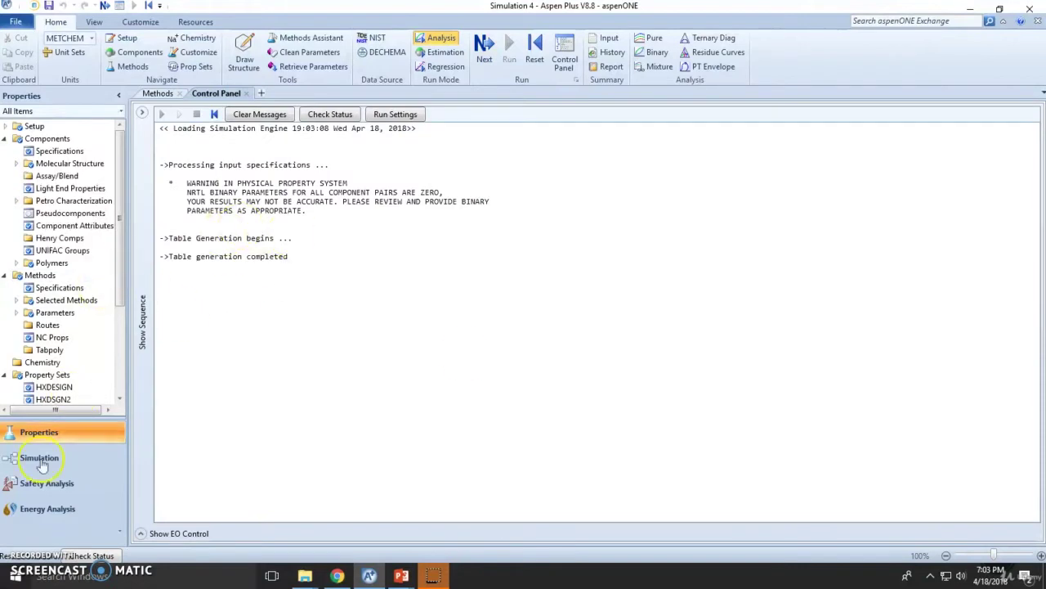
{"action": "left_click", "coordinate": [40, 462]}
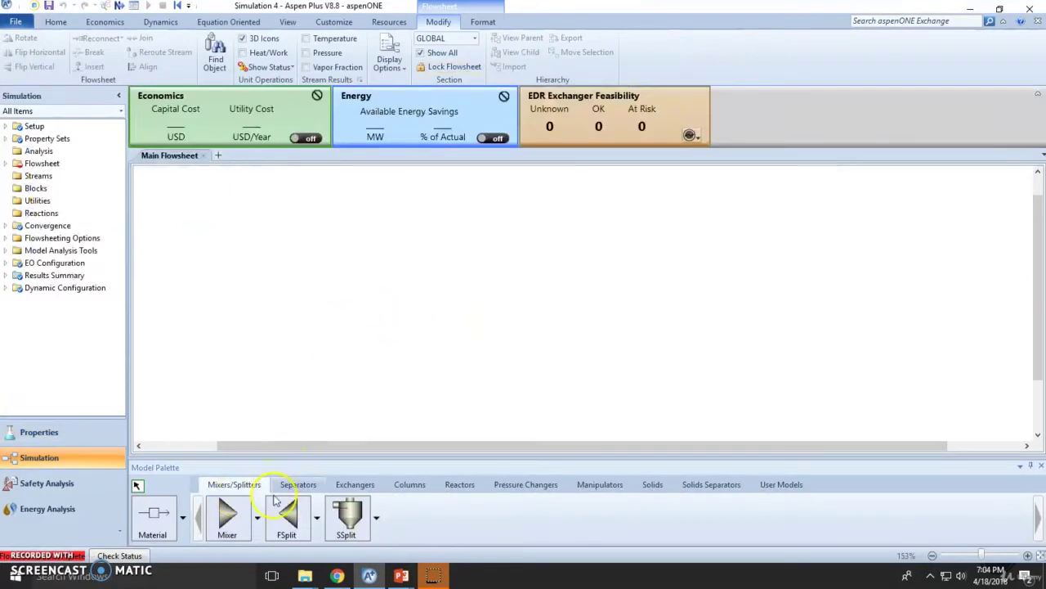
Place Flash2 block B1 with feed stream 1, vapour stream 2 and liquid stream 3.
{"action": "left_click", "coordinate": [298, 484]}
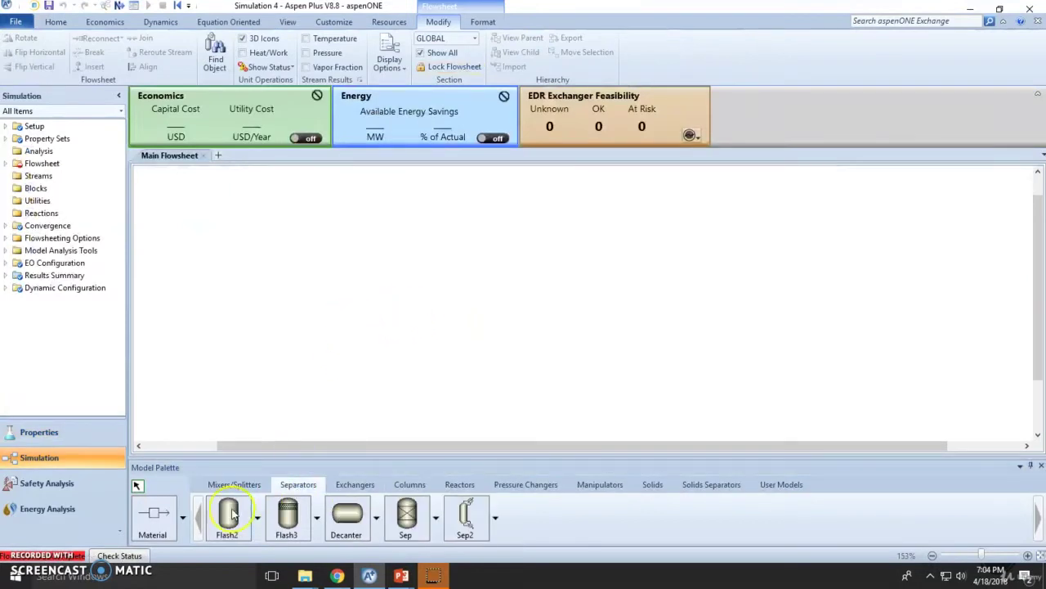
{"action": "left_click", "coordinate": [228, 515]}
{"action": "left_click", "coordinate": [318, 304]}
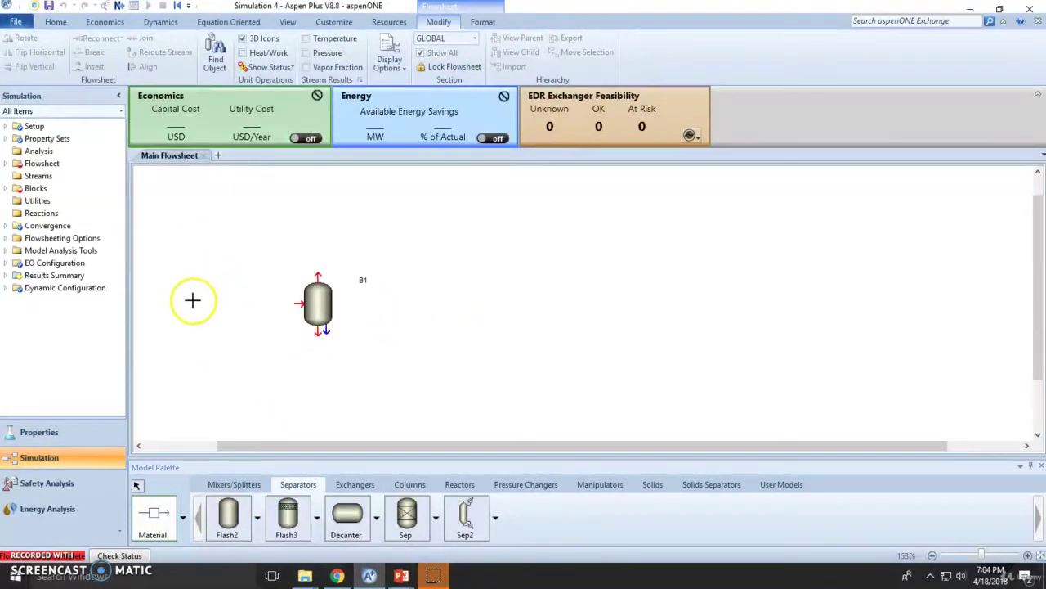
{"action": "left_click", "coordinate": [192, 299]}
{"action": "left_click", "coordinate": [318, 272]}
{"action": "left_click", "coordinate": [390, 249]}
{"action": "left_click", "coordinate": [318, 331]}
{"action": "left_click", "coordinate": [406, 359]}
{"action": "right_click", "coordinate": [343, 277]}
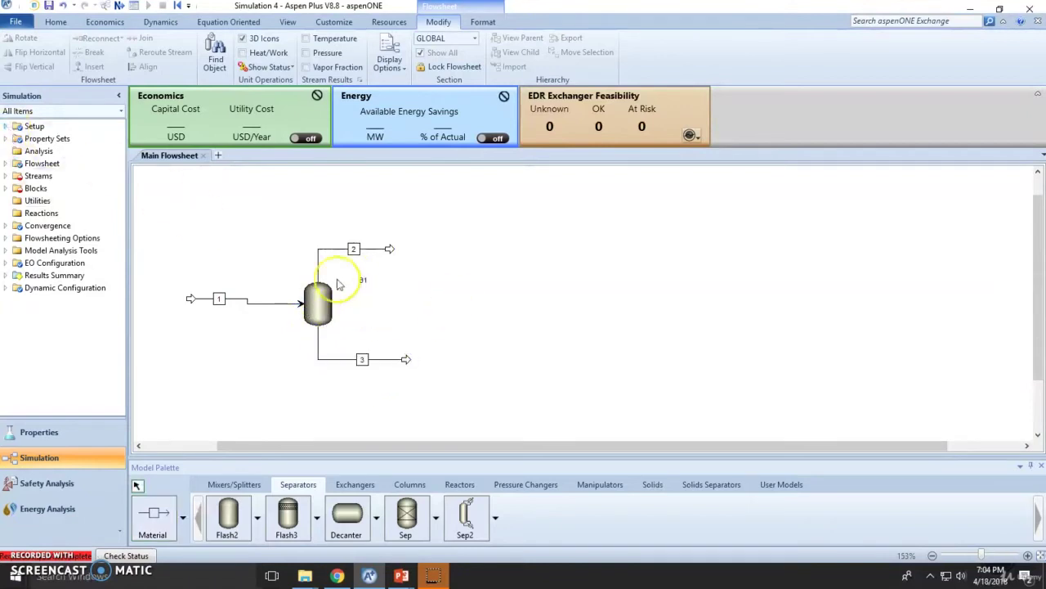
{"action": "left_click", "coordinate": [6, 126]}
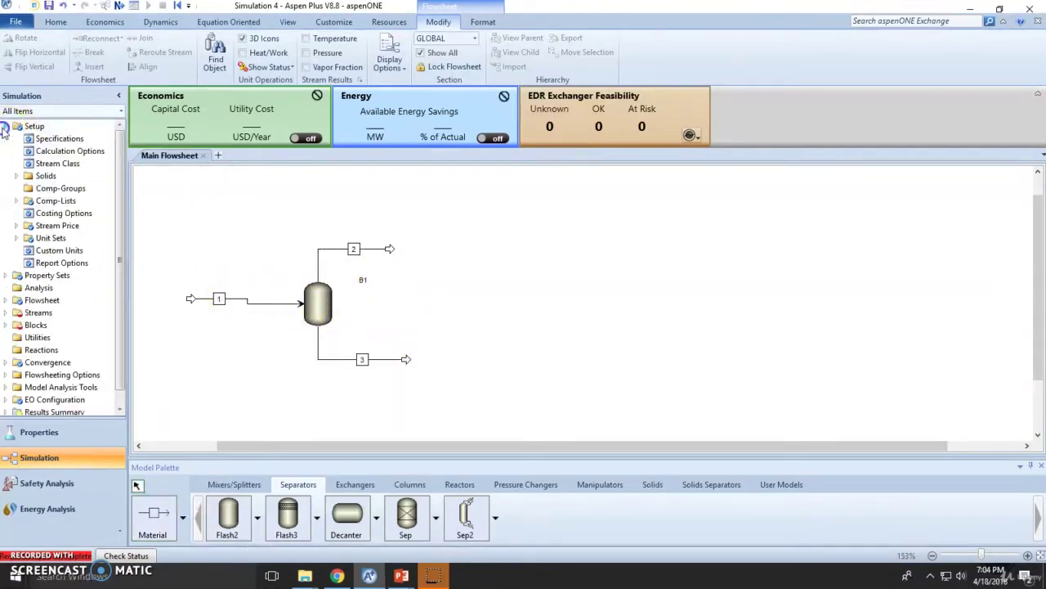
On the Report Options Stream tab, select all property sets HXDESIGN through VLLE, then return to the flowsheet.
{"action": "double_click", "coordinate": [34, 127]}
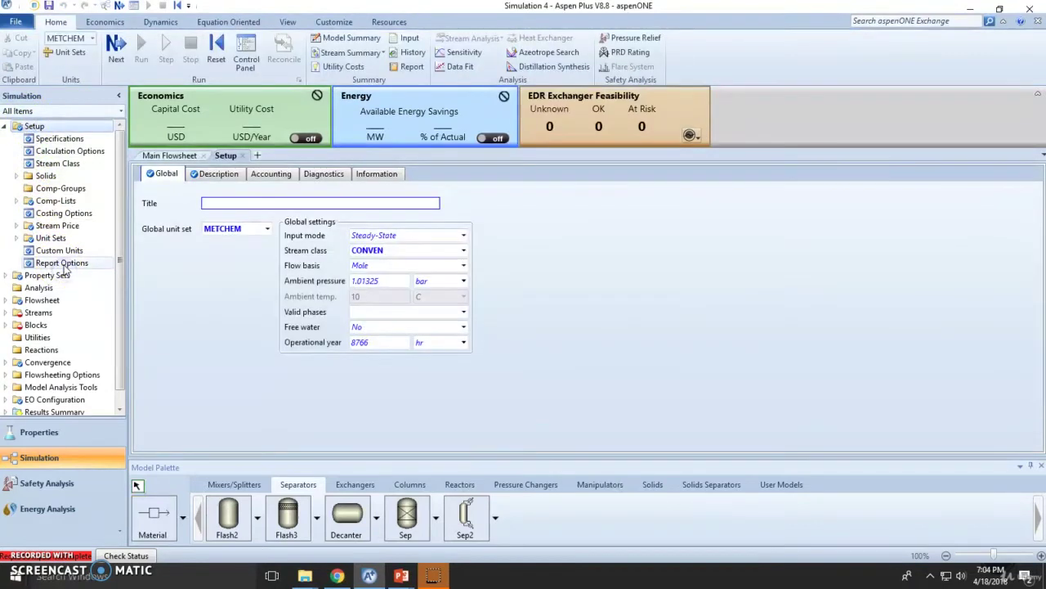
{"action": "left_click", "coordinate": [61, 264]}
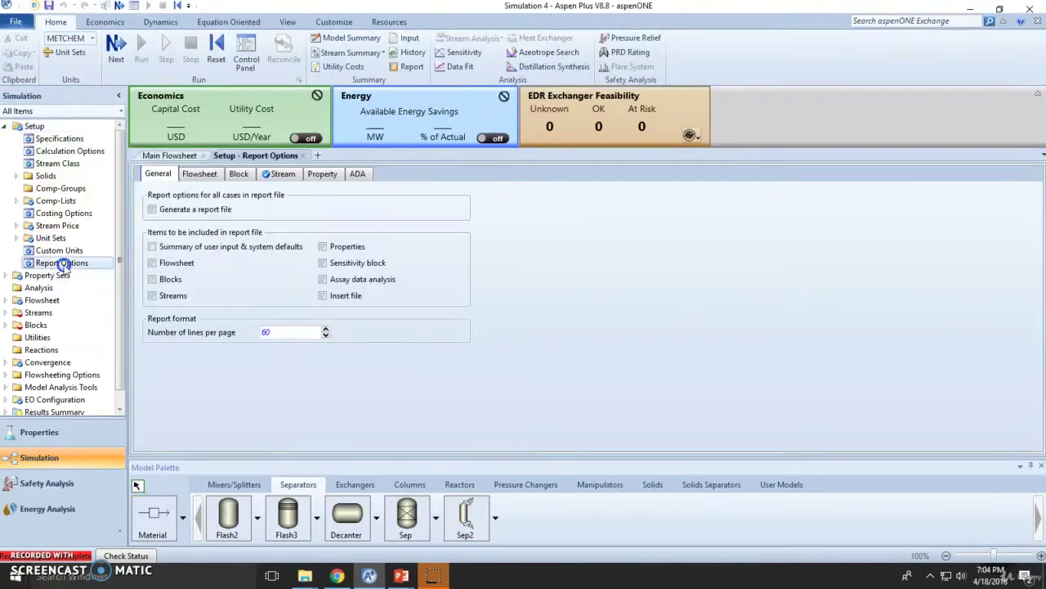
{"action": "left_click", "coordinate": [272, 175]}
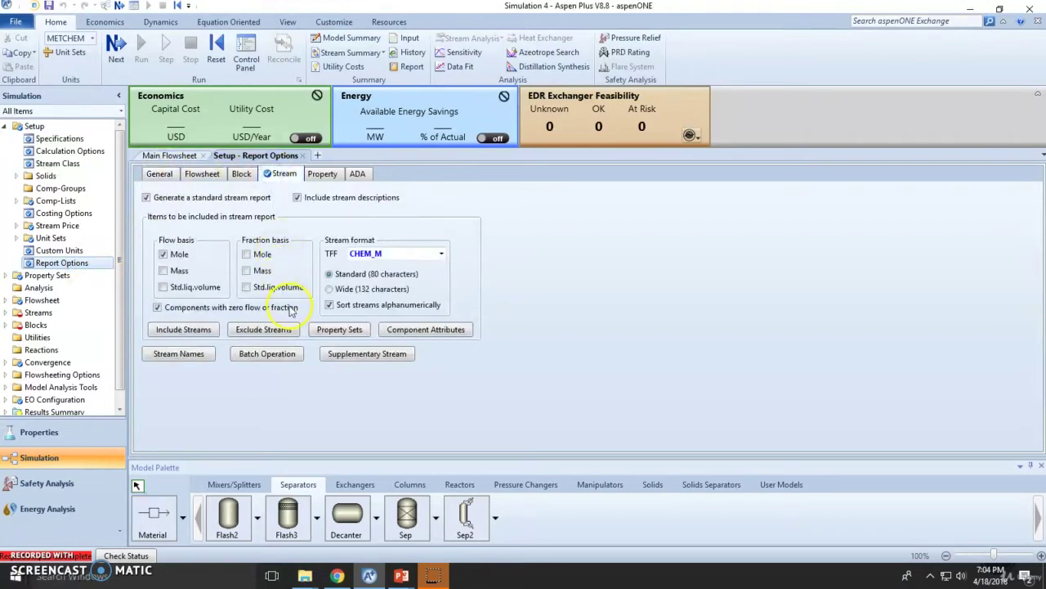
{"action": "left_click", "coordinate": [340, 330]}
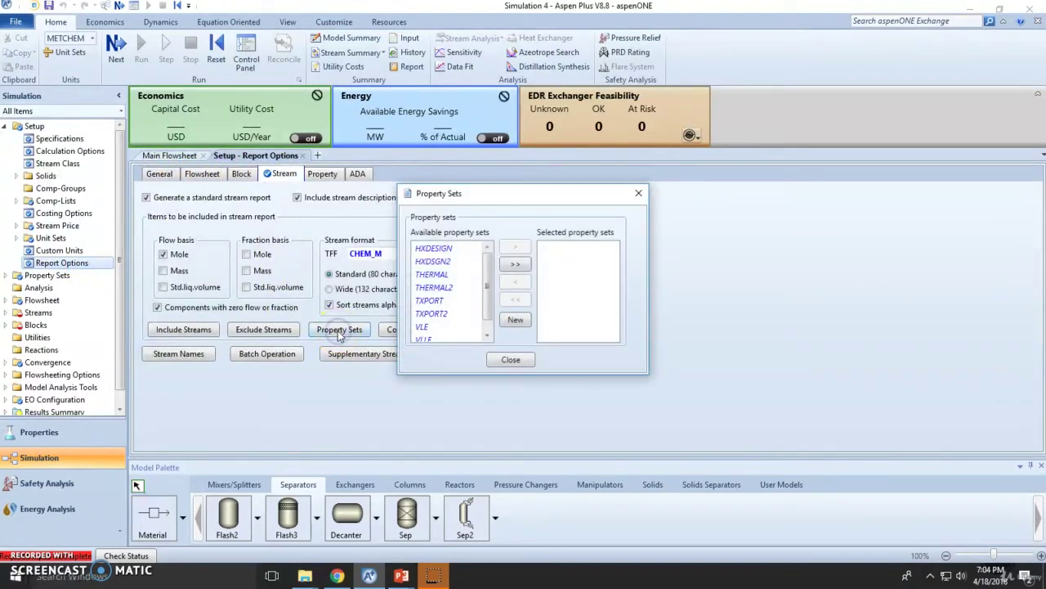
{"action": "left_click_drag", "start_coordinate": [486, 274], "coordinate": [483, 283]}
{"action": "left_click", "coordinate": [477, 251]}
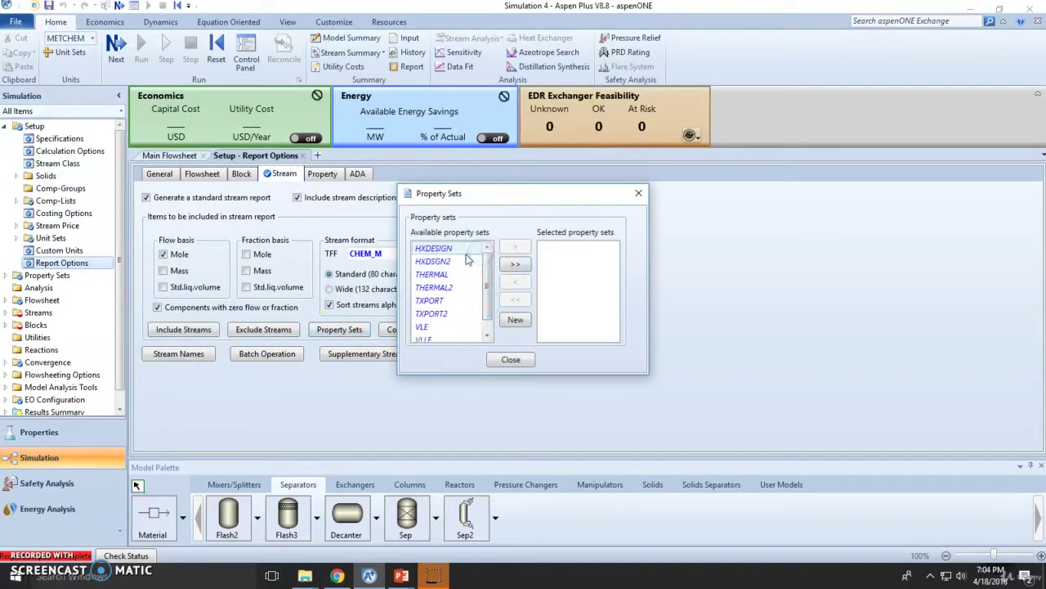
{"action": "left_click", "coordinate": [488, 251]}
{"action": "scroll", "coordinate": [461, 275], "scroll_direction": "down", "scroll_amount": 1}
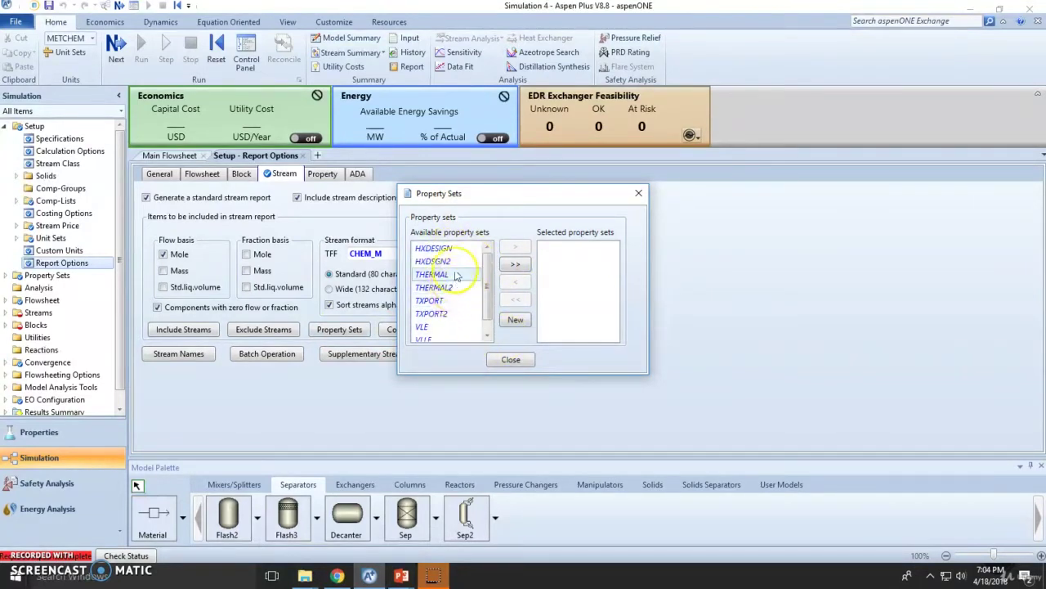
{"action": "left_click", "coordinate": [508, 264]}
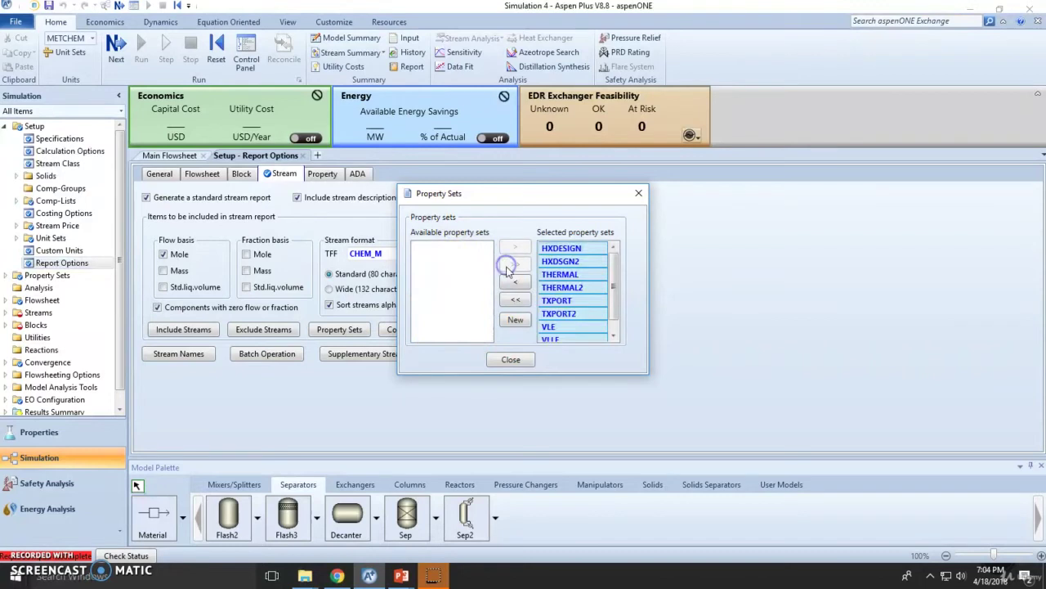
{"action": "left_click", "coordinate": [511, 360]}
{"action": "left_click", "coordinate": [164, 155]}
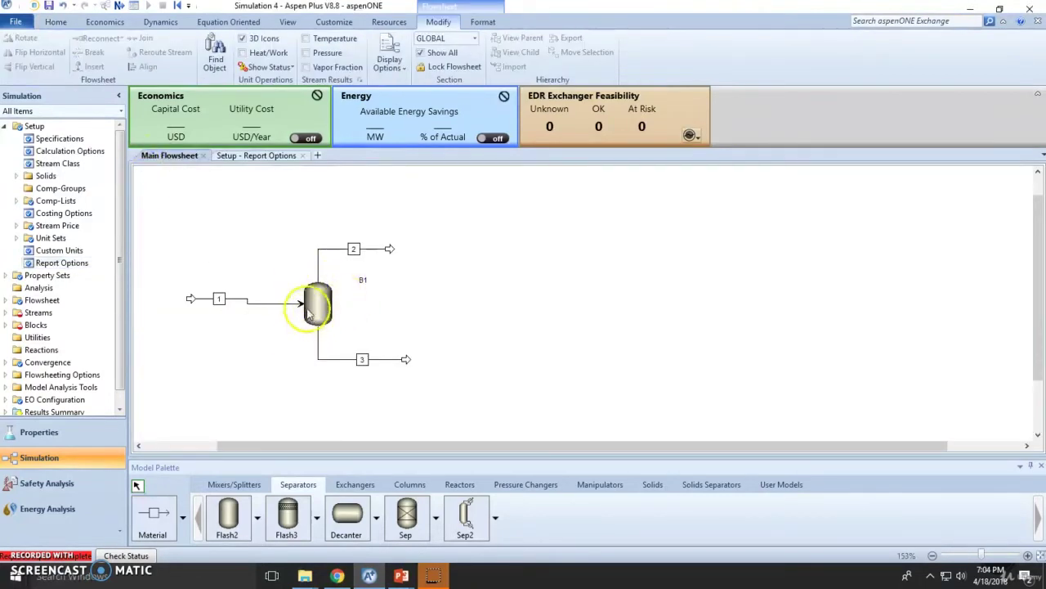
Give feed stream 1 a temperature of 50 C and pressure of 1 bar.
{"action": "left_click", "coordinate": [279, 304]}
{"action": "double_click", "coordinate": [279, 304]}
{"action": "left_click", "coordinate": [280, 249]}
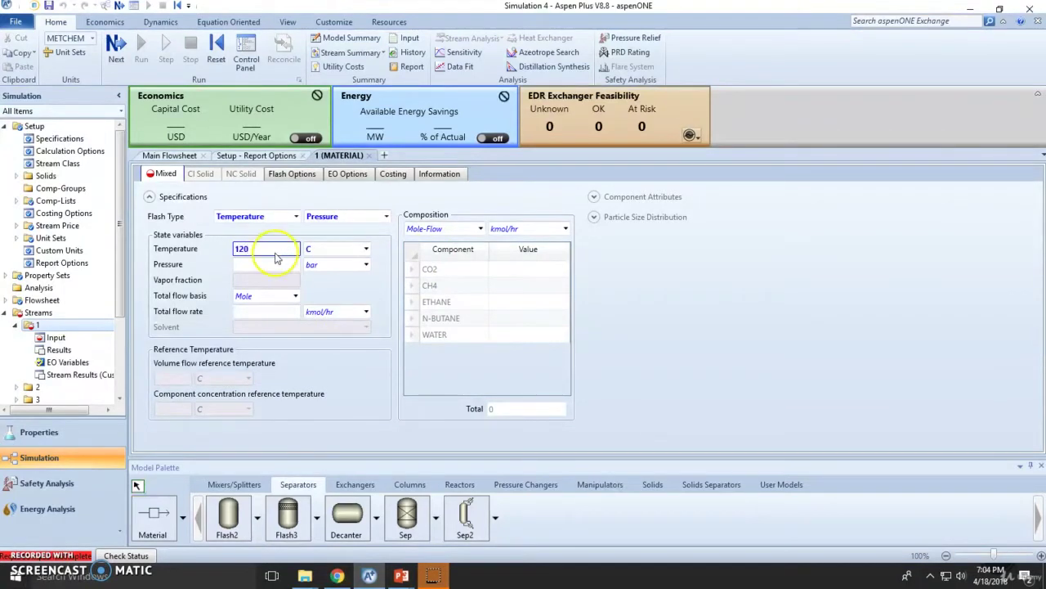
{"action": "left_click", "coordinate": [280, 264]}
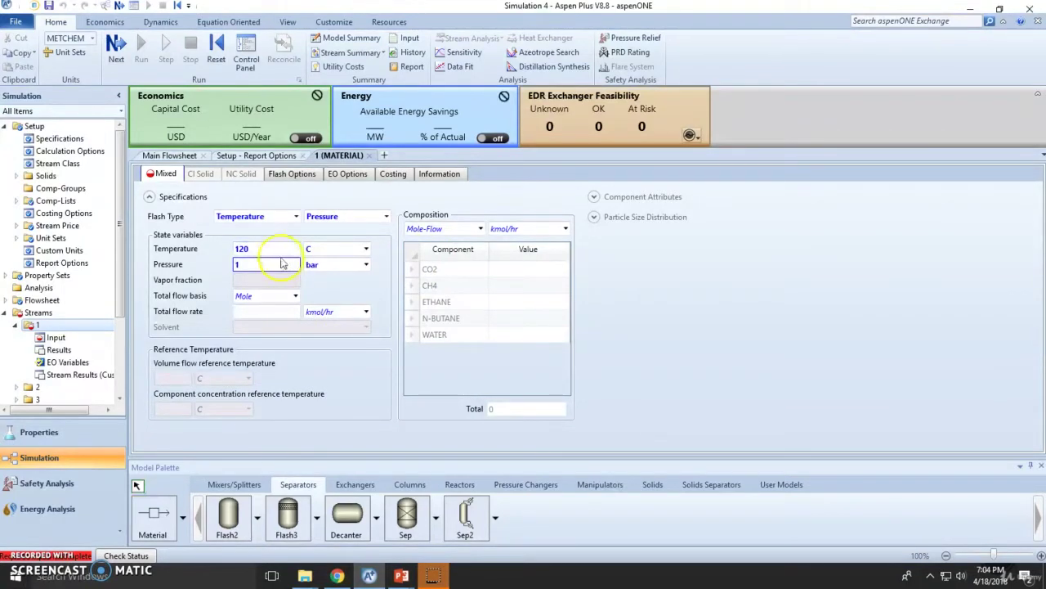
{"action": "left_click", "coordinate": [244, 248]}
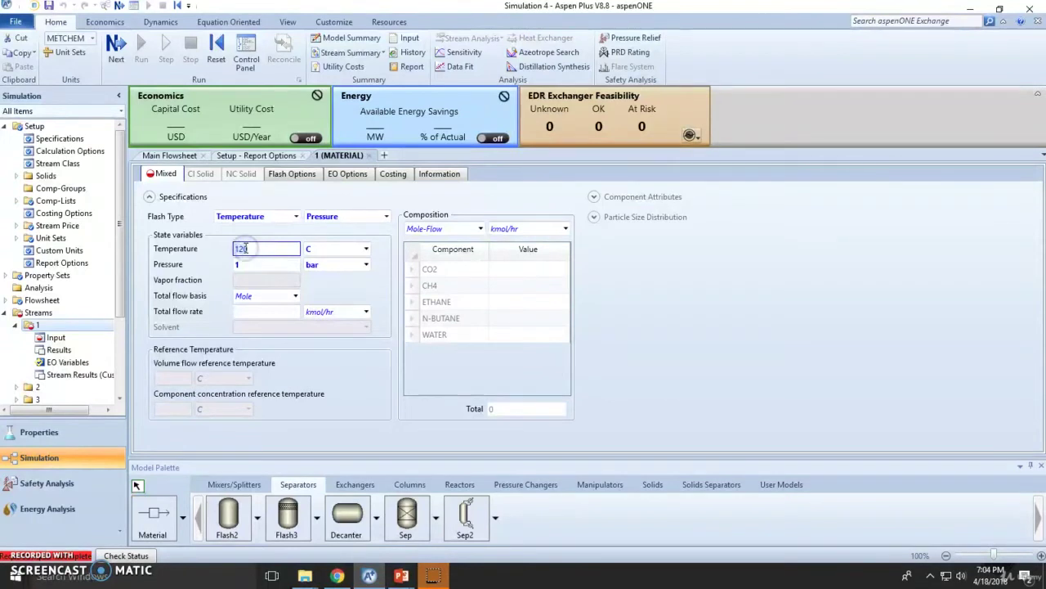
Switch the composition basis to Mole-Frac with CO2 0.05 and CH4 0.1.
{"action": "left_click", "coordinate": [503, 270]}
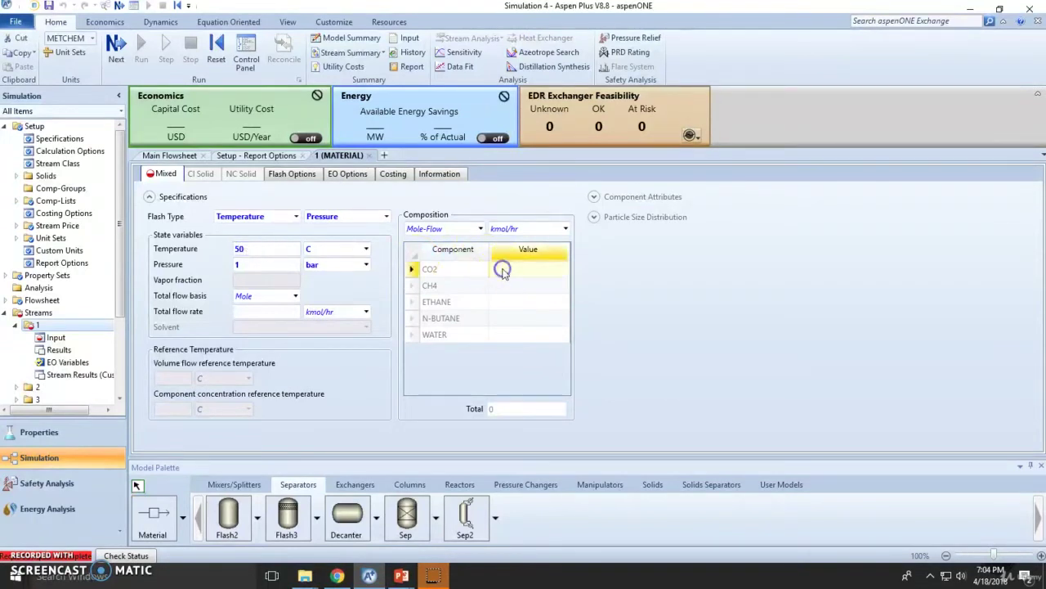
{"action": "type", "text": "0."}
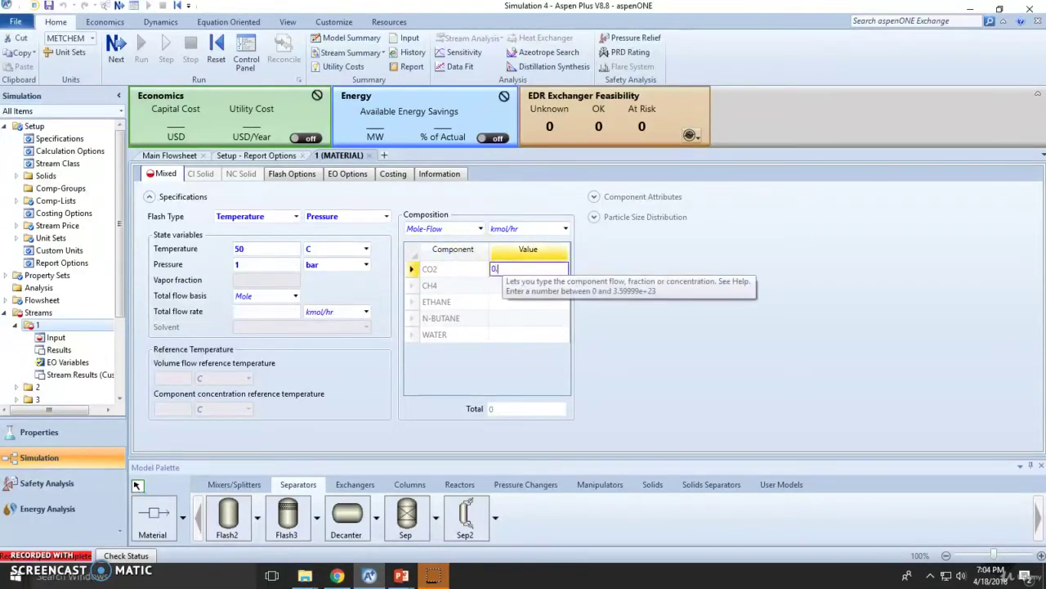
{"action": "type", "text": "05"}
{"action": "key", "text": "Return"}
{"action": "type", "text": "0"}
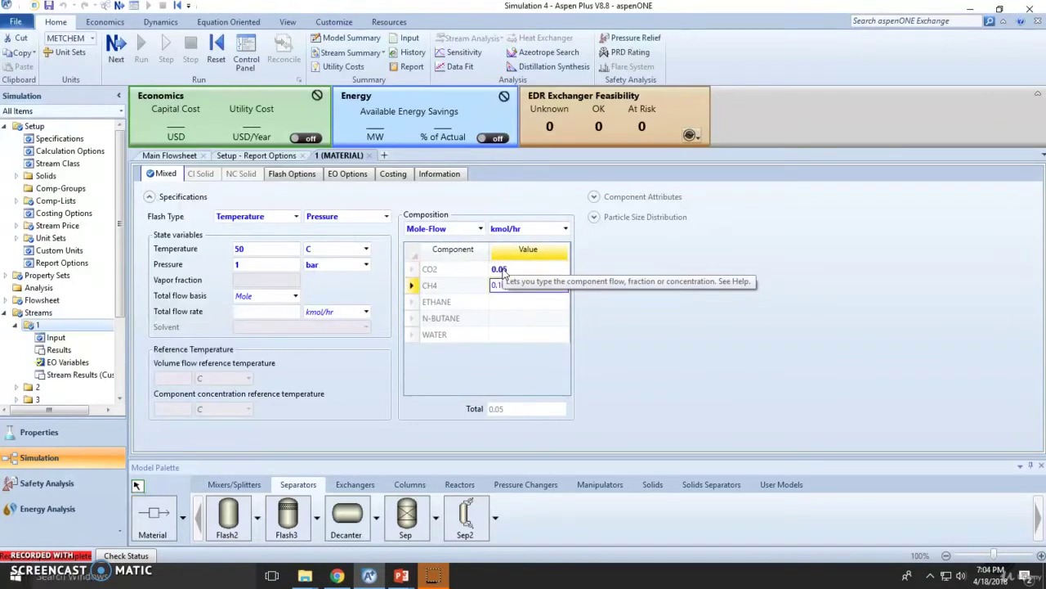
{"action": "type", "text": ".1"}
{"action": "left_click", "coordinate": [442, 229]}
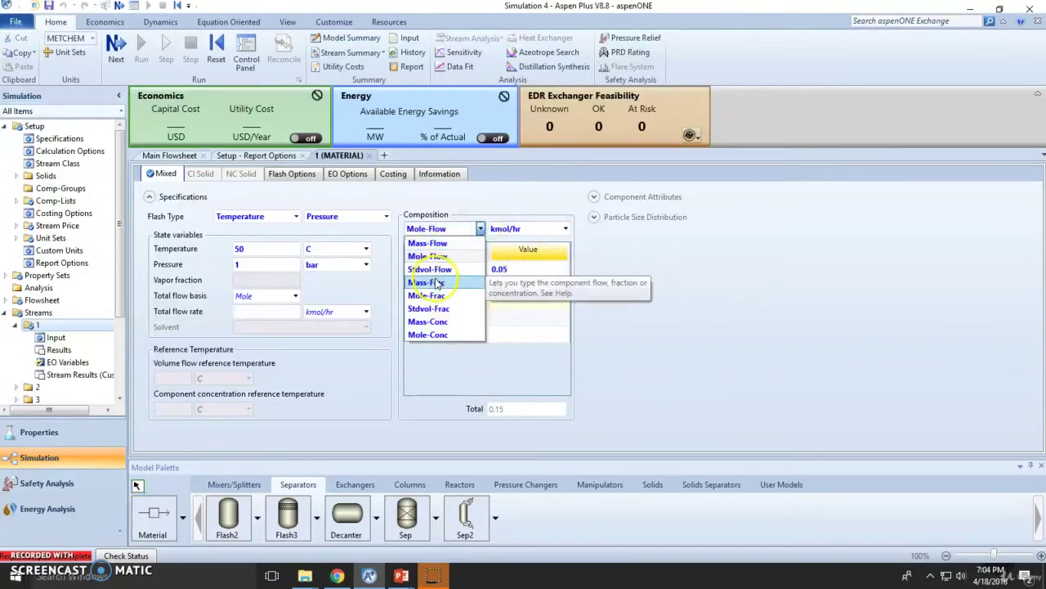
{"action": "left_click", "coordinate": [427, 296]}
Enter mole fractions ETHANE 0.2, N-BUTANE 0.5 and WATER 0.15.
{"action": "left_click", "coordinate": [528, 301]}
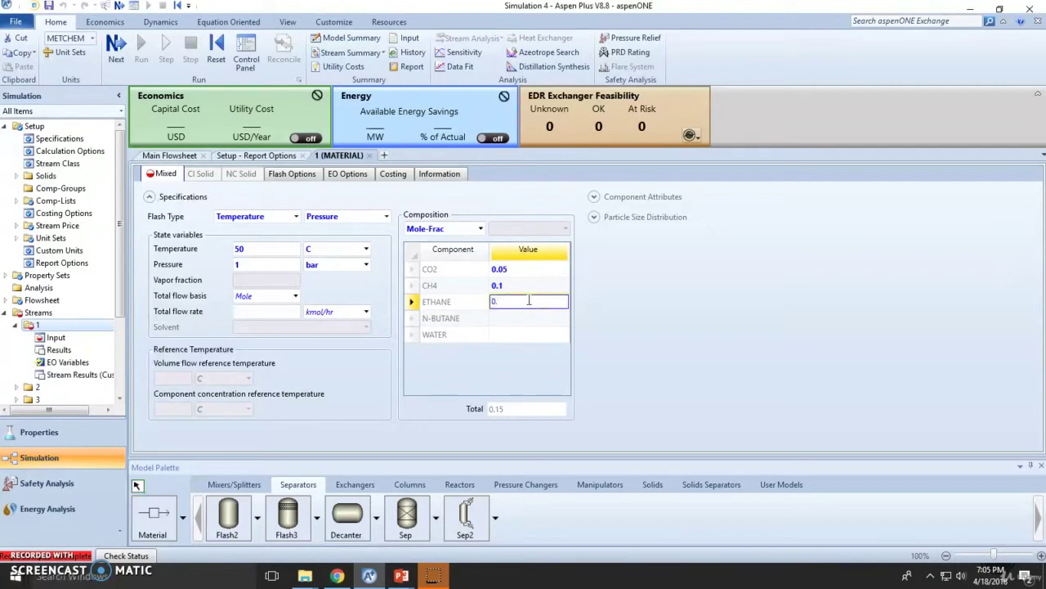
{"action": "type", "text": "2"}
{"action": "key", "text": "Return"}
{"action": "type", "text": "0.50"}
{"action": "key", "text": "Return"}
{"action": "type", "text": "0.15"}
{"action": "key", "text": "Return"}
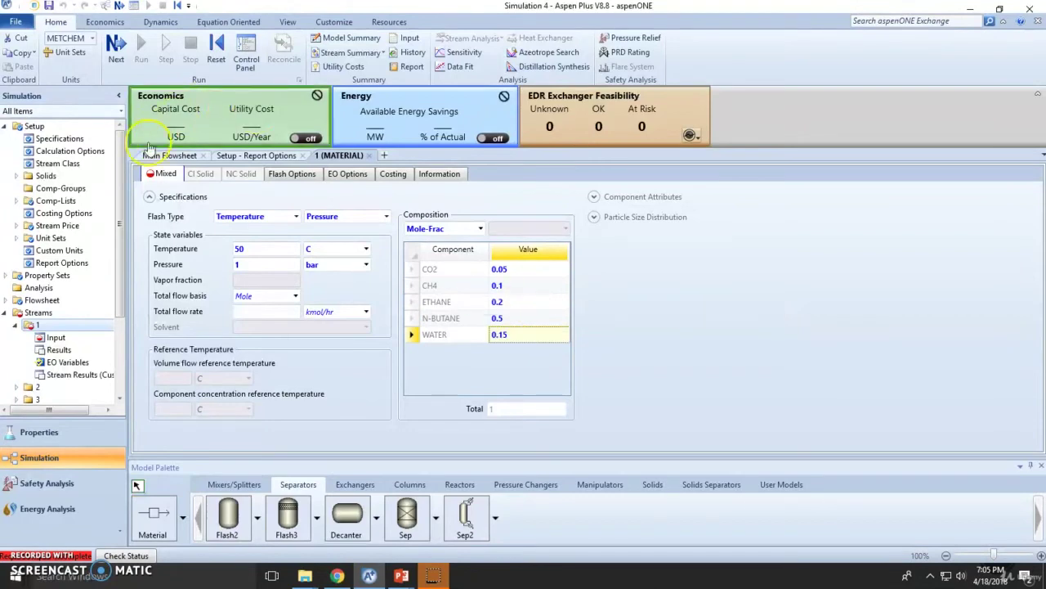
{"action": "left_click", "coordinate": [260, 313]}
Enter total flow 100 for stream 1 and set B1 to Duty and Pressure: 1 bar, 0 Gcal/hr.
{"action": "type", "text": "100"}
{"action": "left_click", "coordinate": [169, 155]}
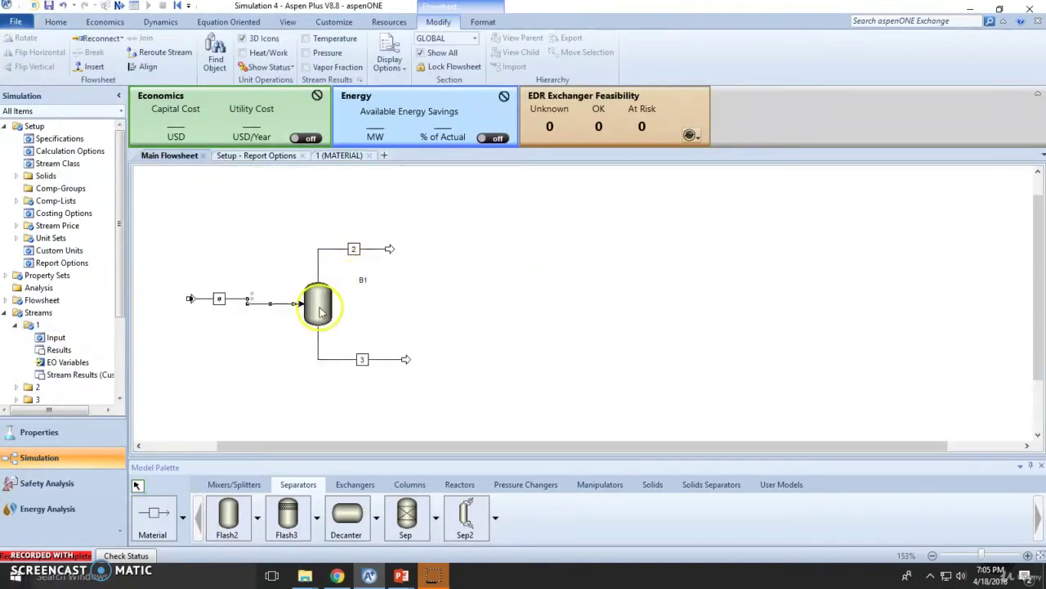
{"action": "double_click", "coordinate": [318, 307]}
{"action": "left_click", "coordinate": [296, 209]}
{"action": "left_click", "coordinate": [260, 233]}
{"action": "left_click", "coordinate": [287, 257]}
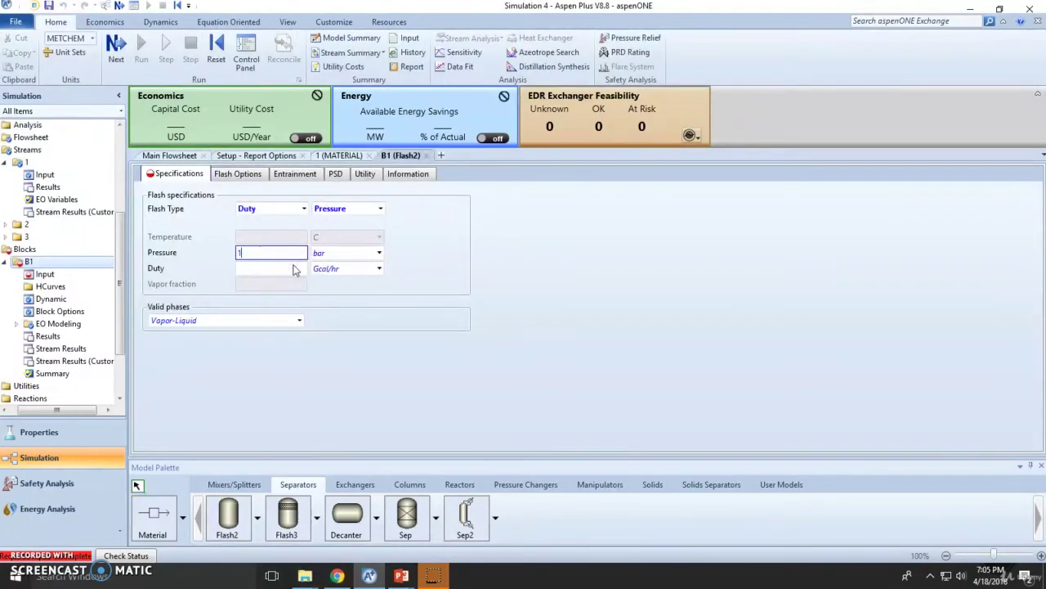
{"action": "left_click", "coordinate": [294, 268]}
{"action": "type", "text": "0"}
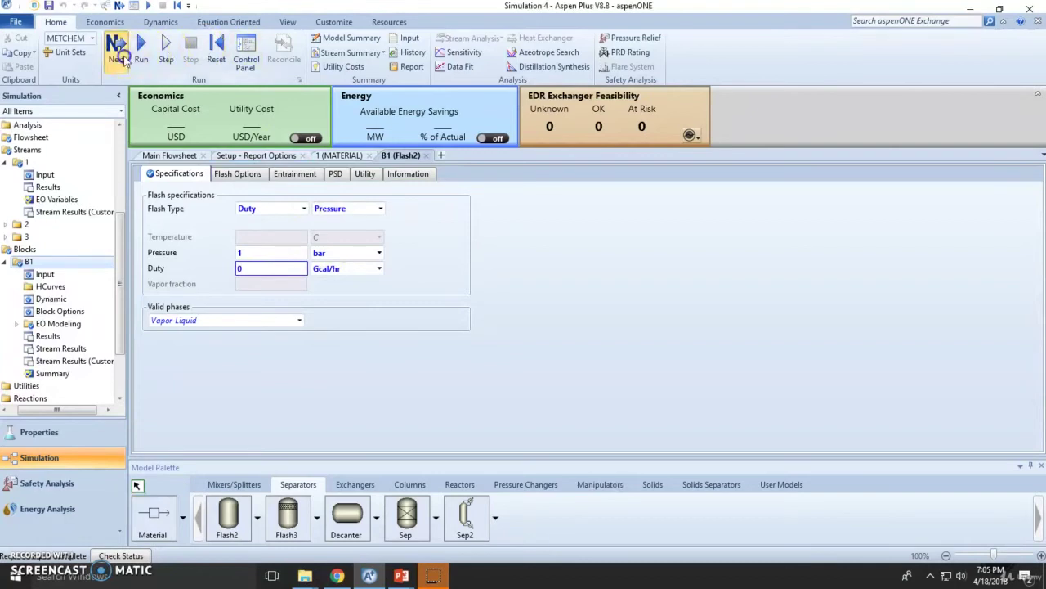
{"action": "left_click", "coordinate": [122, 57]}
Confirm the run, check the zero-warnings summary, and open Stream Results for B1.
{"action": "left_click", "coordinate": [598, 312]}
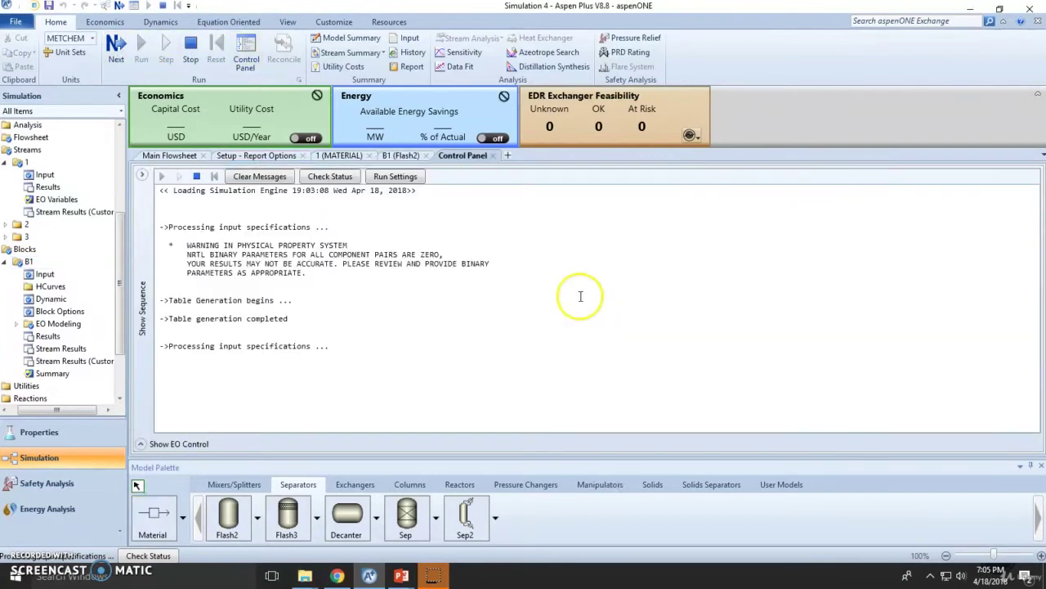
{"action": "left_click_drag", "start_coordinate": [161, 307], "coordinate": [191, 306]}
{"action": "left_click_drag", "start_coordinate": [198, 398], "coordinate": [339, 413]}
{"action": "left_click", "coordinate": [169, 155]}
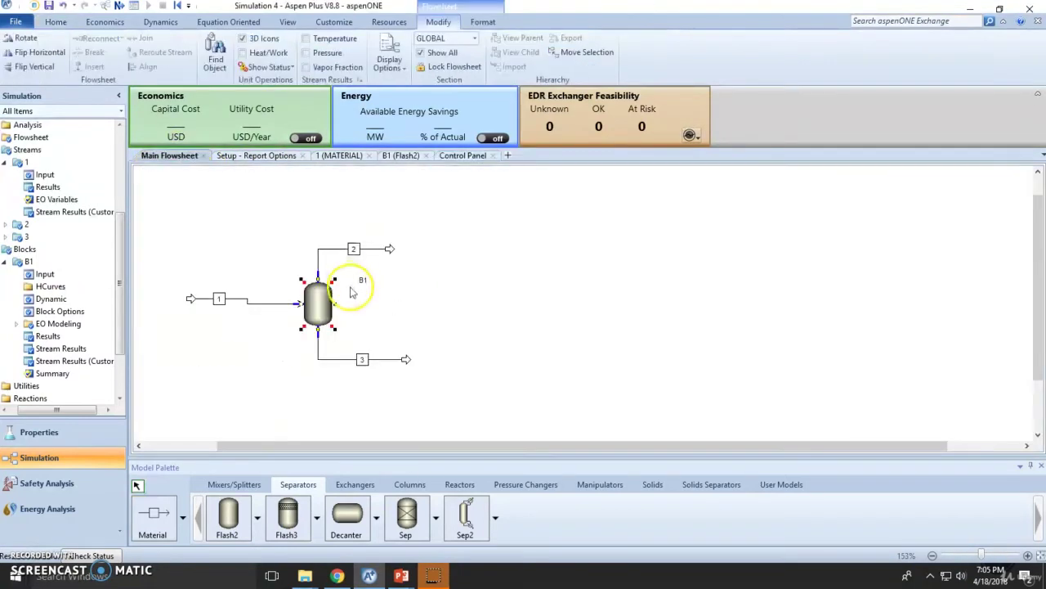
{"action": "right_click", "coordinate": [316, 301]}
{"action": "left_click", "coordinate": [390, 342]}
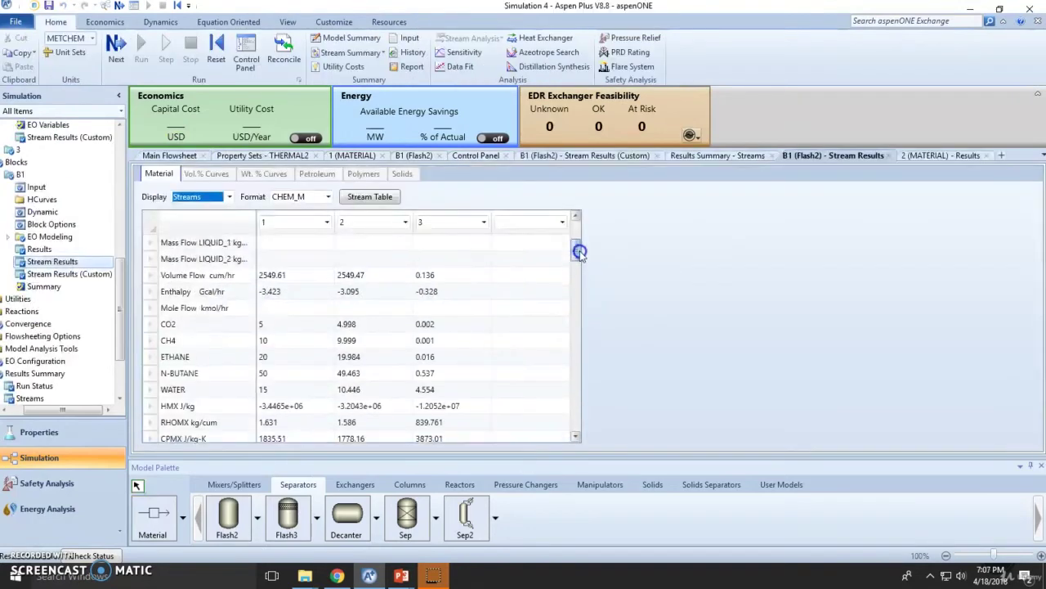
{"action": "left_click_drag", "start_coordinate": [580, 246], "coordinate": [576, 228]}
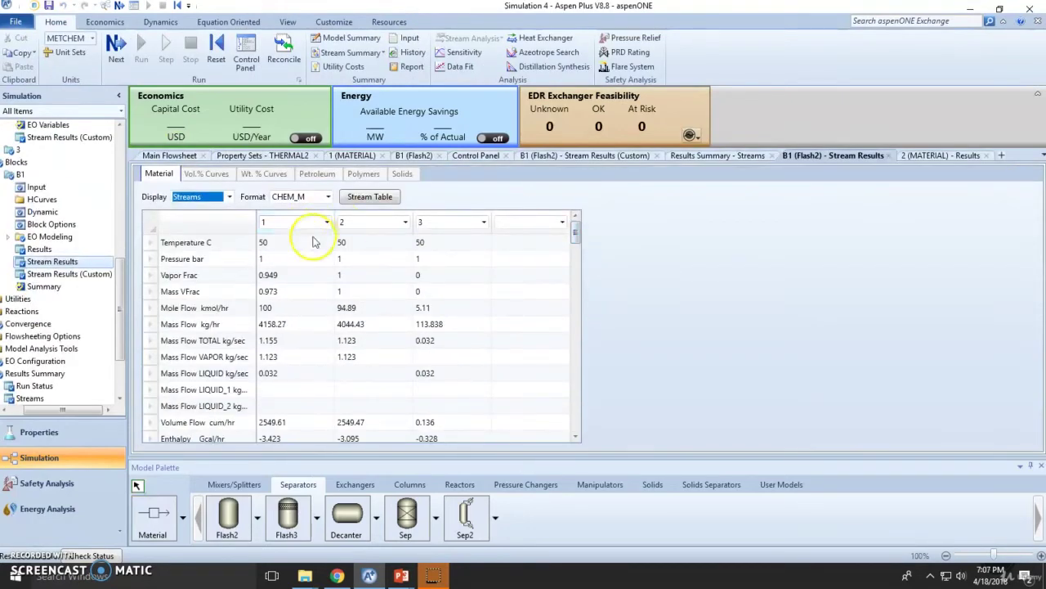
{"action": "scroll", "coordinate": [319, 274], "scroll_direction": "down", "scroll_amount": 3}
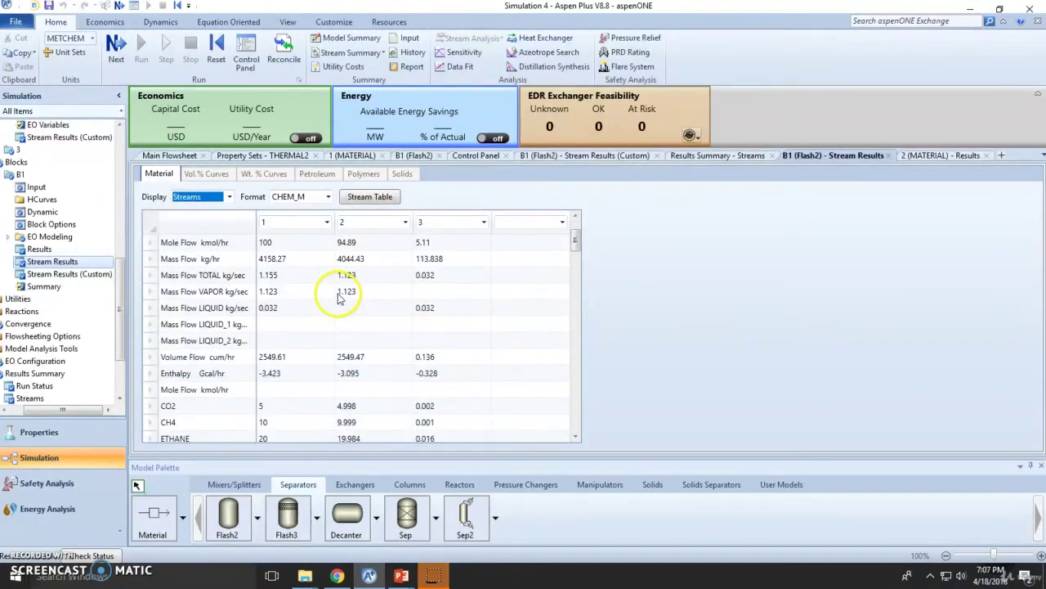
{"action": "scroll", "coordinate": [335, 304], "scroll_direction": "down", "scroll_amount": 4}
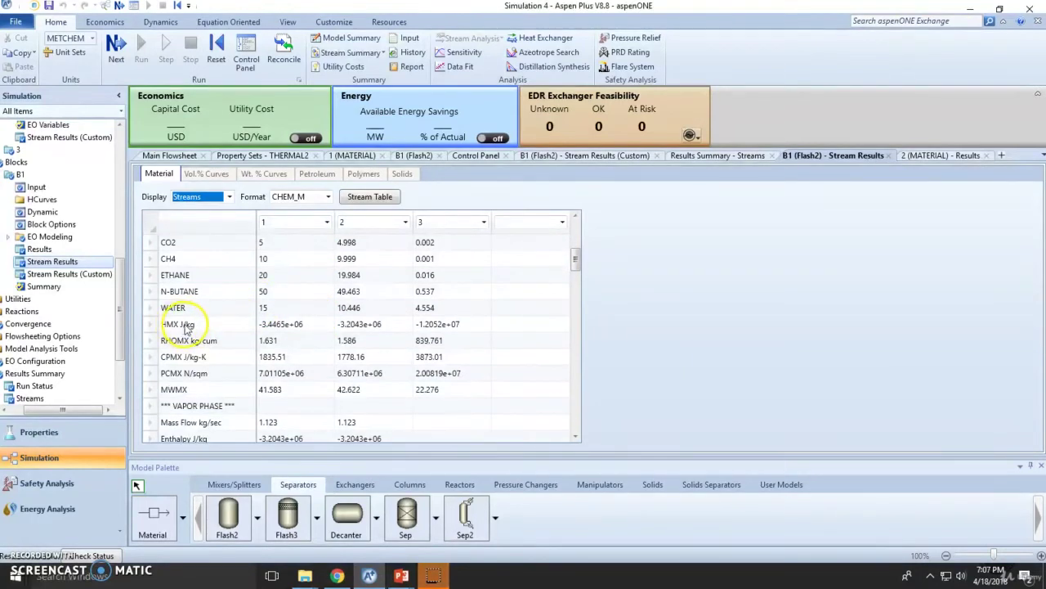
{"action": "left_click", "coordinate": [186, 325]}
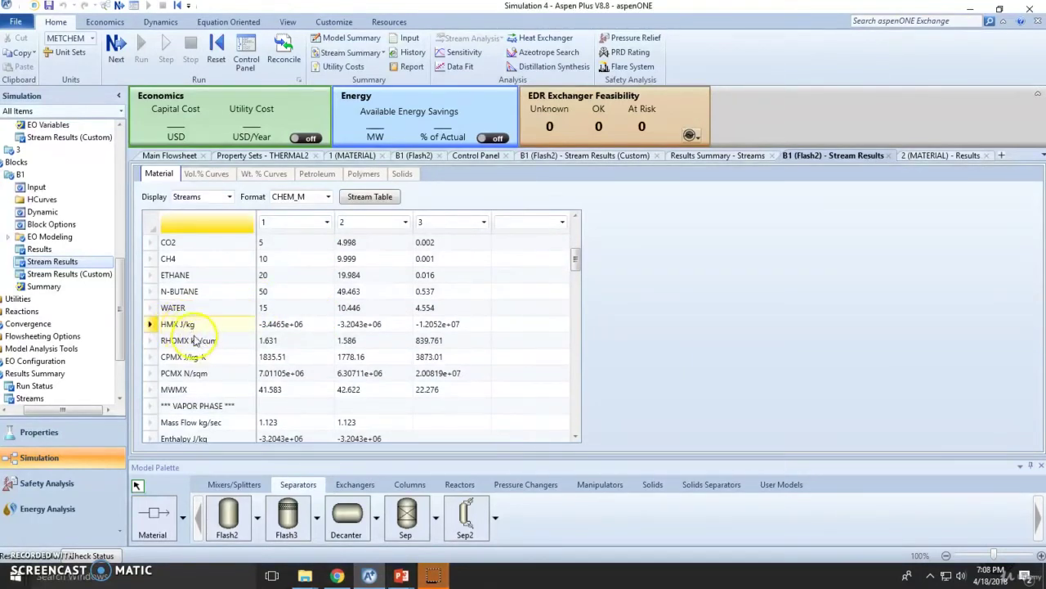
{"action": "left_click_drag", "start_coordinate": [194, 359], "coordinate": [457, 327]}
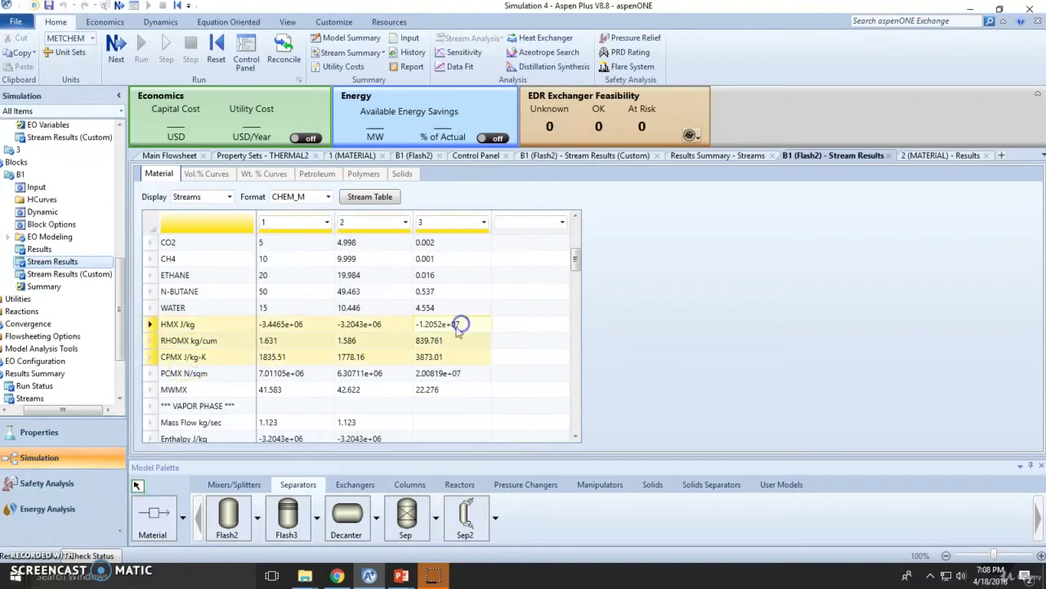
{"action": "left_click", "coordinate": [176, 340]}
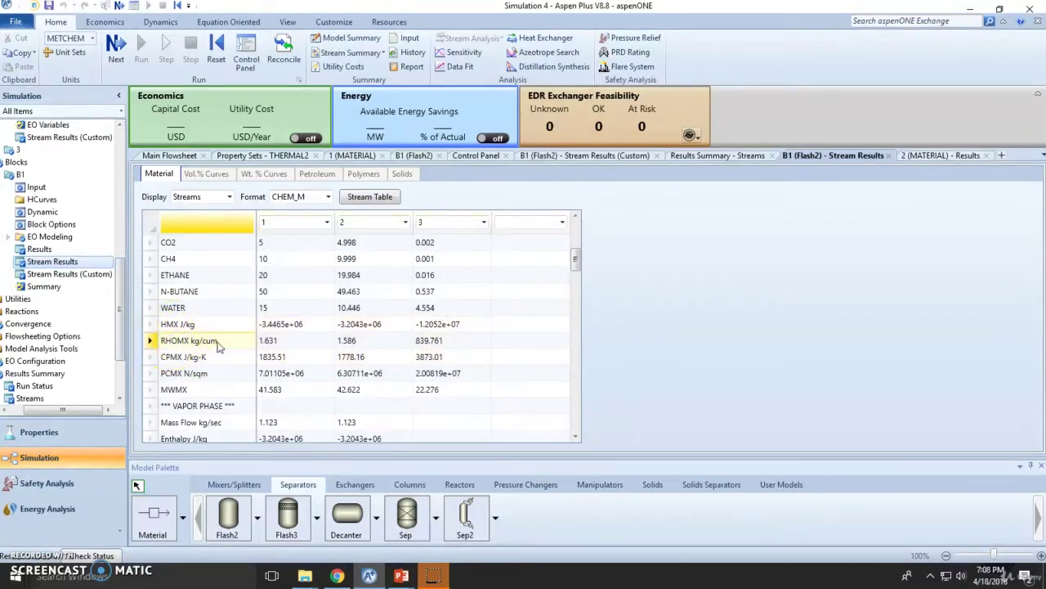
{"action": "left_click", "coordinate": [198, 362]}
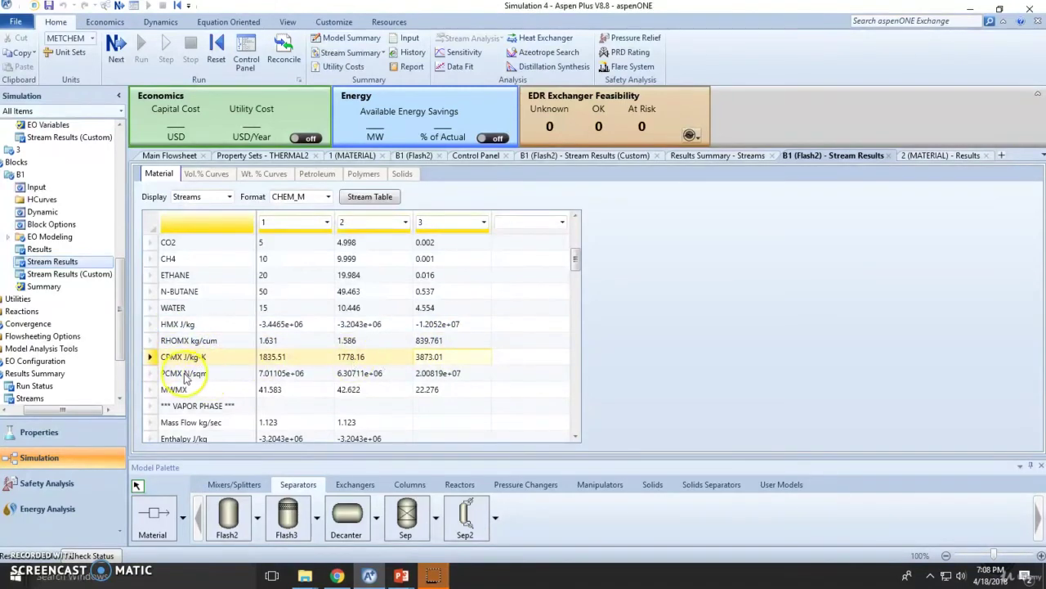
{"action": "left_click", "coordinate": [181, 374]}
{"action": "scroll", "coordinate": [294, 359], "scroll_direction": "down", "scroll_amount": 1}
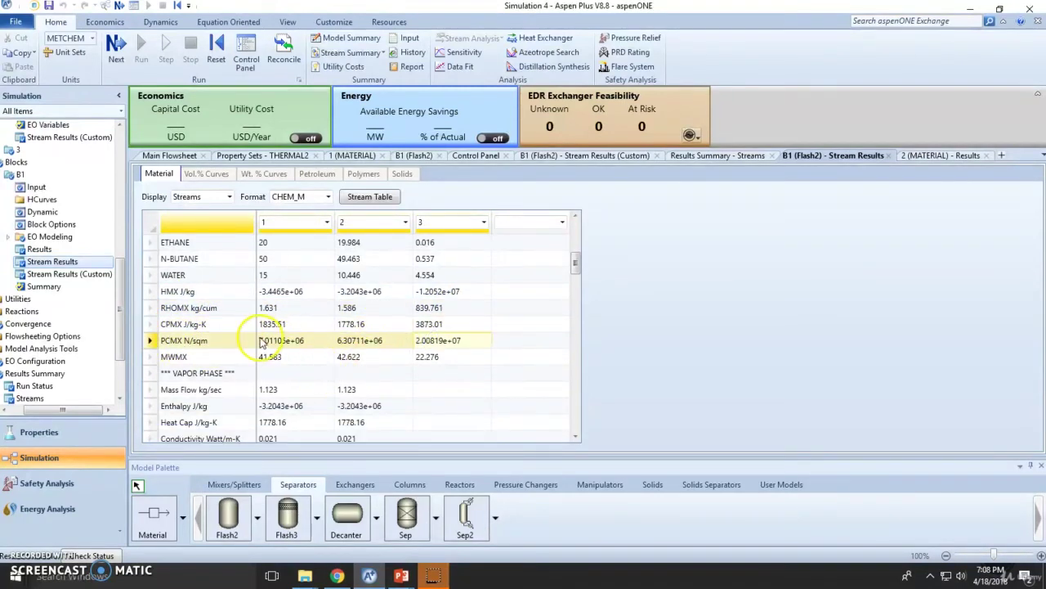
{"action": "scroll", "coordinate": [262, 343], "scroll_direction": "down", "scroll_amount": 1}
{"action": "left_click", "coordinate": [278, 340]}
{"action": "scroll", "coordinate": [368, 340], "scroll_direction": "down", "scroll_amount": 2}
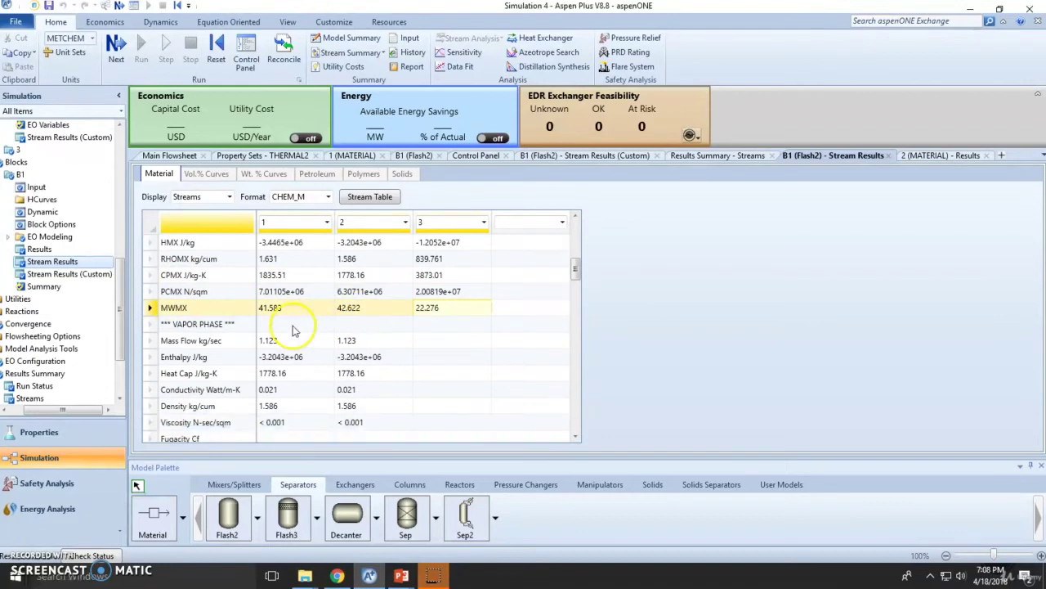
{"action": "left_click", "coordinate": [181, 326]}
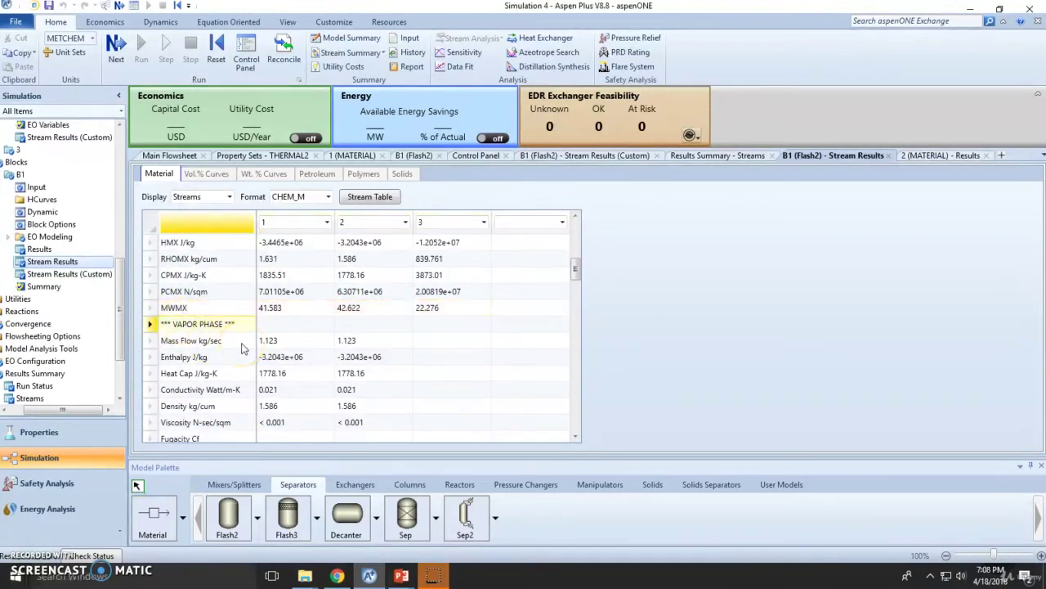
{"action": "left_click_drag", "start_coordinate": [204, 340], "coordinate": [392, 363]}
{"action": "left_click", "coordinate": [198, 376]}
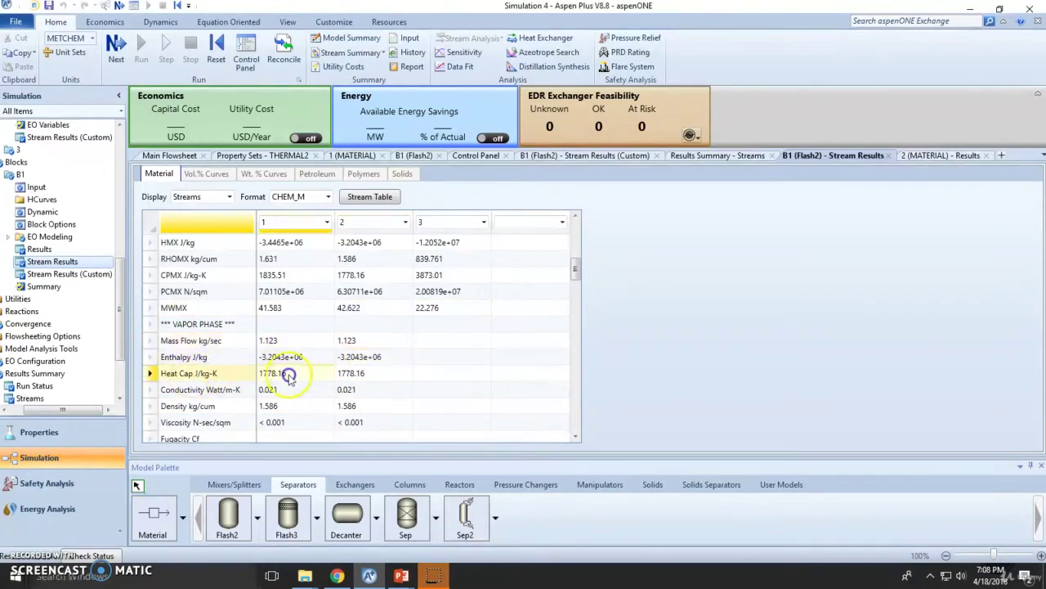
{"action": "scroll", "coordinate": [355, 374], "scroll_direction": "down", "scroll_amount": 1}
{"action": "left_click", "coordinate": [354, 373]}
{"action": "scroll", "coordinate": [355, 372], "scroll_direction": "down", "scroll_amount": 1}
{"action": "left_click", "coordinate": [347, 375]}
{"action": "scroll", "coordinate": [205, 391], "scroll_direction": "down", "scroll_amount": 3}
{"action": "left_click", "coordinate": [201, 340]}
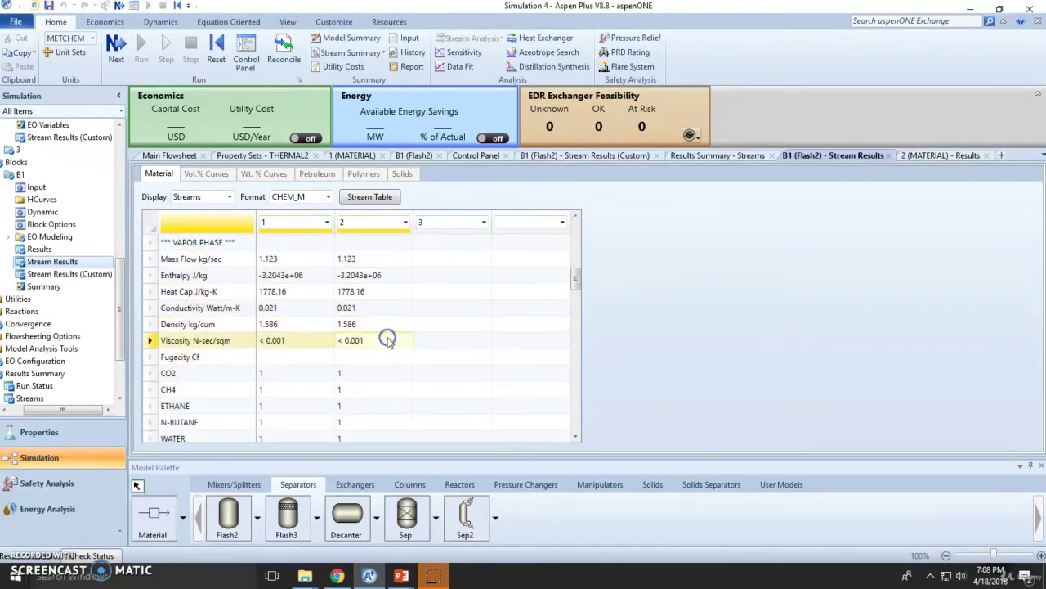
{"action": "scroll", "coordinate": [275, 362], "scroll_direction": "down", "scroll_amount": 1}
{"action": "left_click", "coordinate": [184, 358]}
{"action": "left_click_drag", "start_coordinate": [184, 358], "coordinate": [342, 418]}
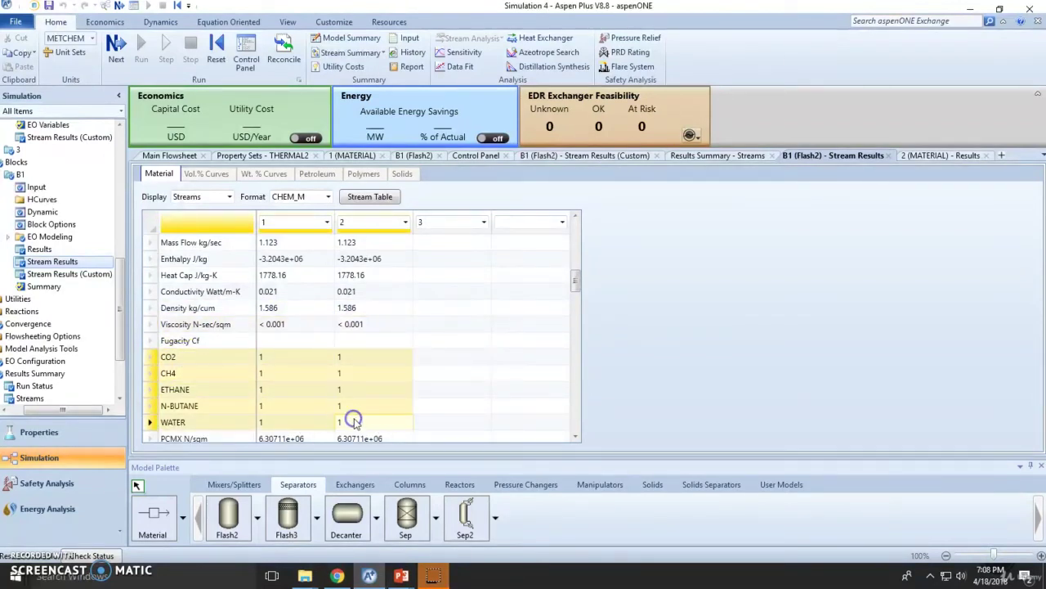
{"action": "scroll", "coordinate": [354, 422], "scroll_direction": "down", "scroll_amount": 1}
{"action": "scroll", "coordinate": [401, 425], "scroll_direction": "down", "scroll_amount": 5}
{"action": "left_click_drag", "start_coordinate": [201, 341], "coordinate": [389, 342]}
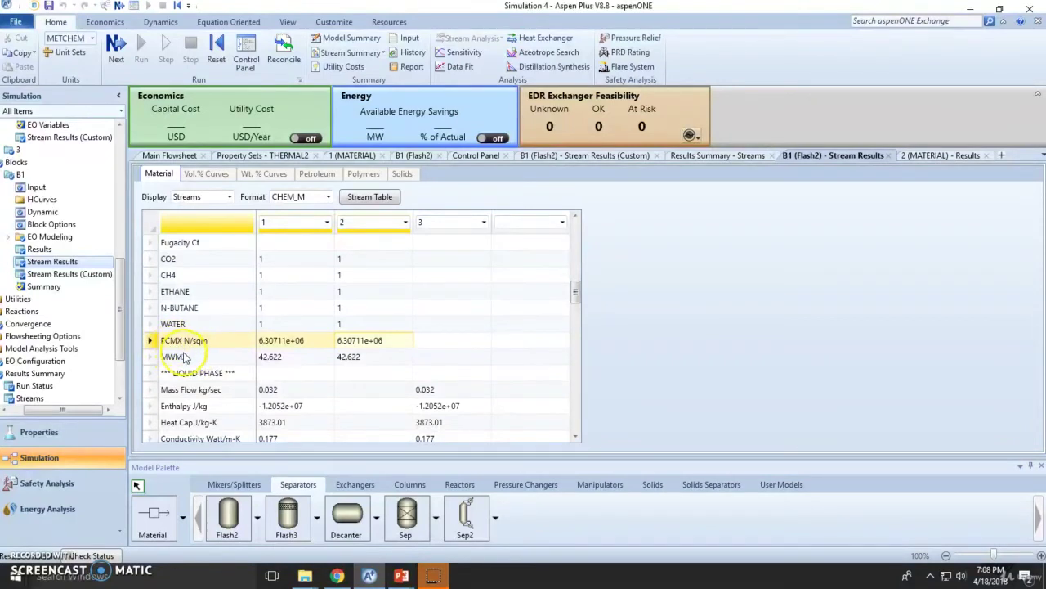
{"action": "left_click_drag", "start_coordinate": [184, 357], "coordinate": [378, 359]}
{"action": "scroll", "coordinate": [374, 357], "scroll_direction": "down", "scroll_amount": 4}
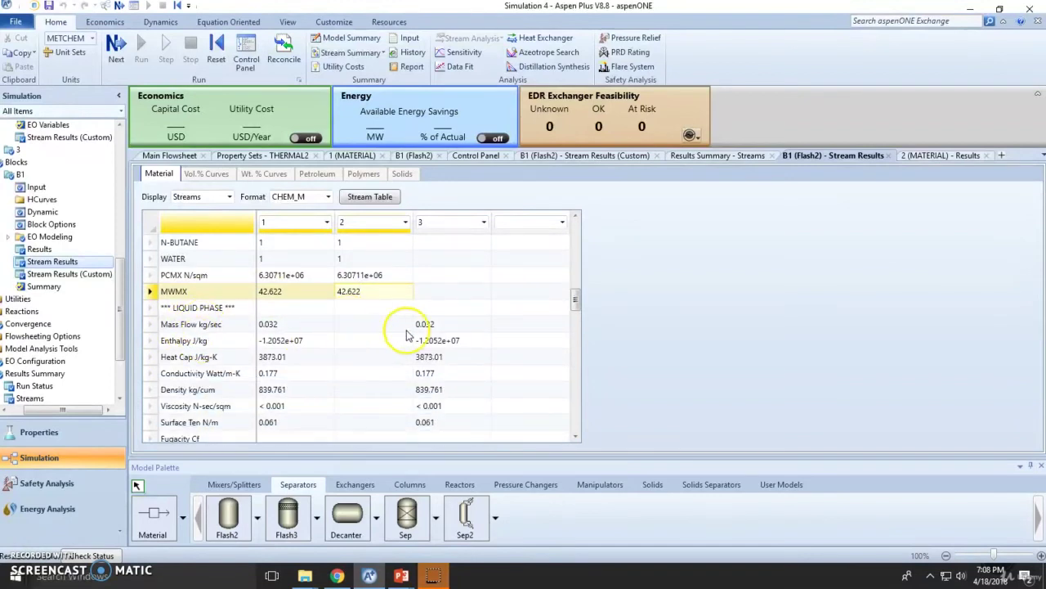
{"action": "left_click_drag", "start_coordinate": [424, 324], "coordinate": [438, 422]}
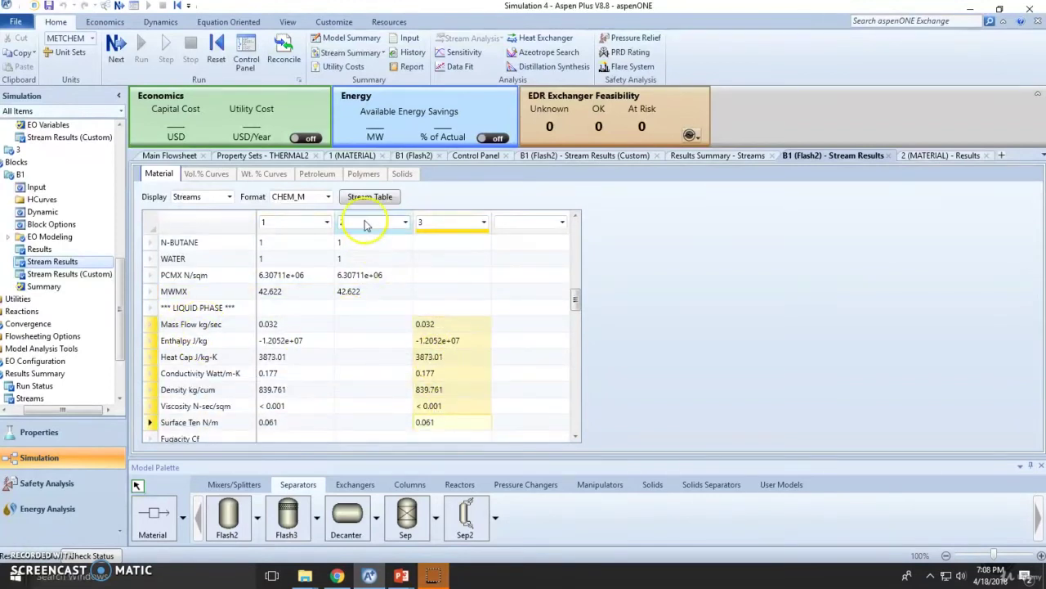
{"action": "left_click", "coordinate": [442, 224]}
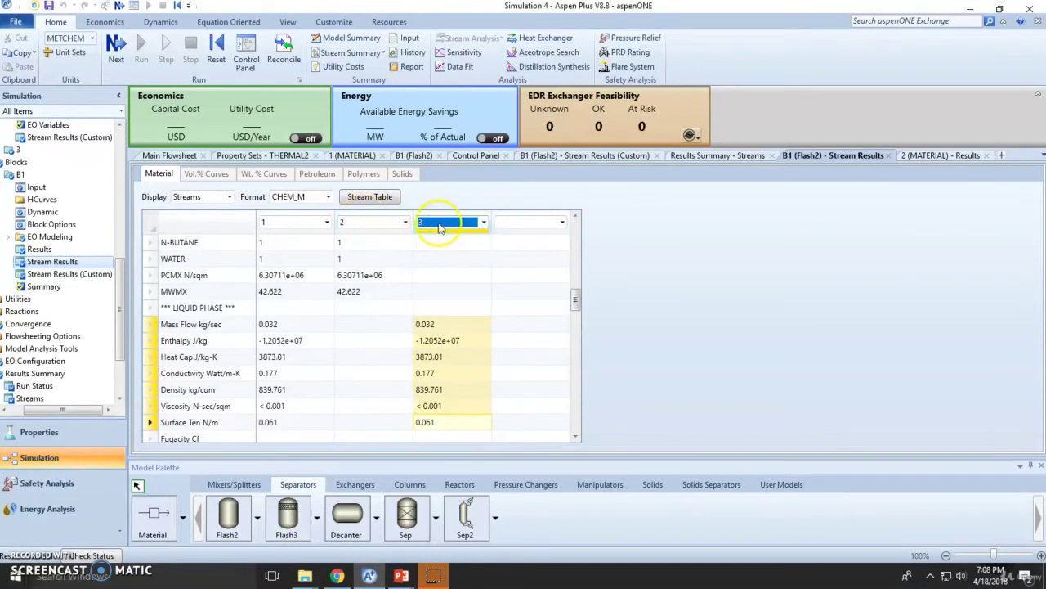
{"action": "left_click", "coordinate": [403, 223]}
{"action": "left_click_drag", "start_coordinate": [373, 324], "coordinate": [388, 308]}
{"action": "left_click", "coordinate": [378, 340]}
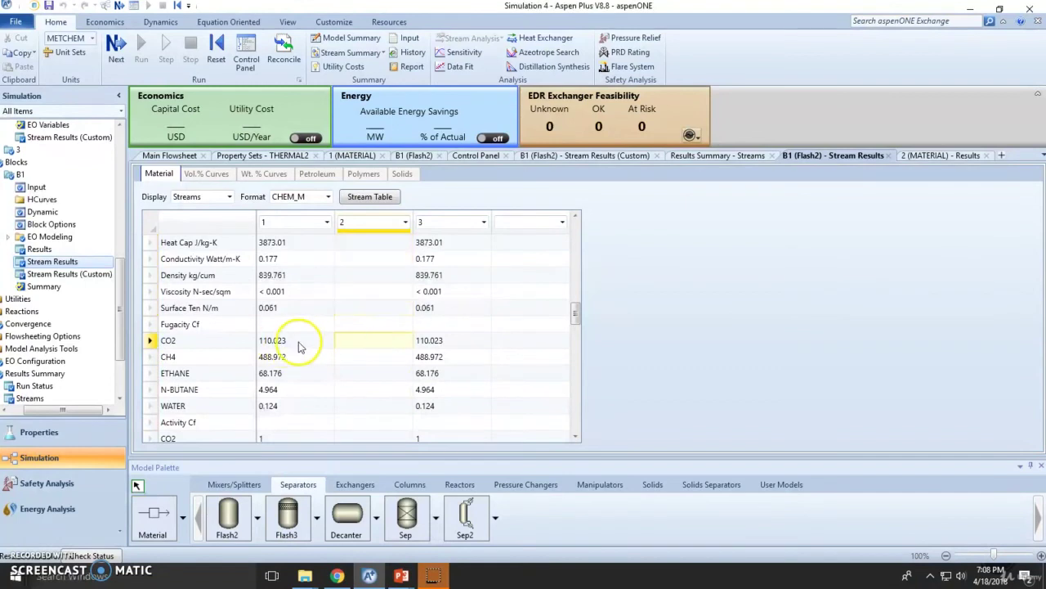
{"action": "left_click_drag", "start_coordinate": [440, 340], "coordinate": [437, 409]}
{"action": "left_click_drag", "start_coordinate": [276, 340], "coordinate": [308, 409]}
{"action": "scroll", "coordinate": [329, 382], "scroll_direction": "down", "scroll_amount": 1}
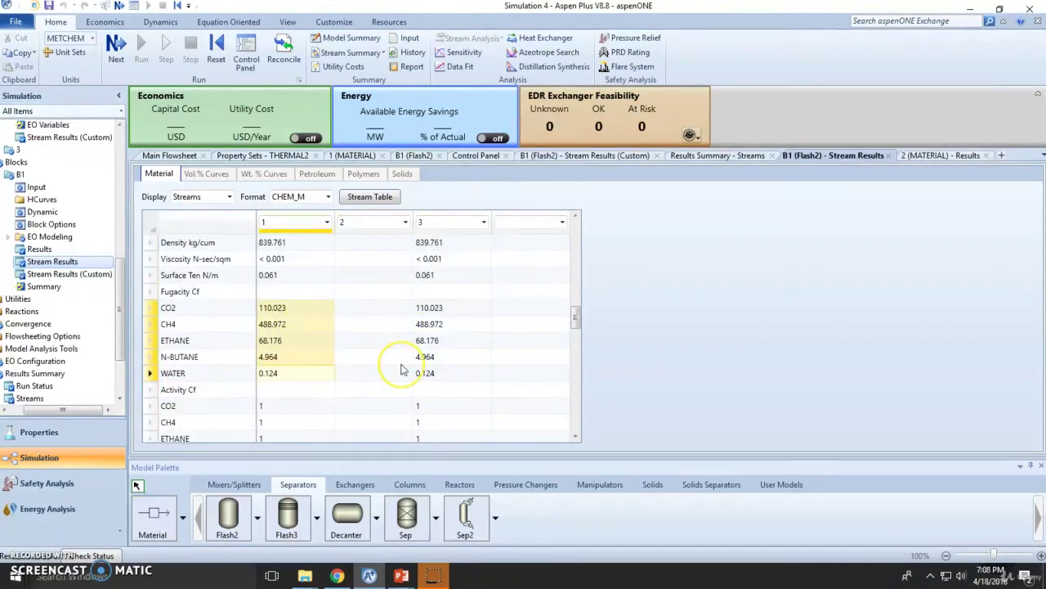
{"action": "scroll", "coordinate": [401, 370], "scroll_direction": "down", "scroll_amount": 1}
{"action": "scroll", "coordinate": [298, 372], "scroll_direction": "down", "scroll_amount": 1}
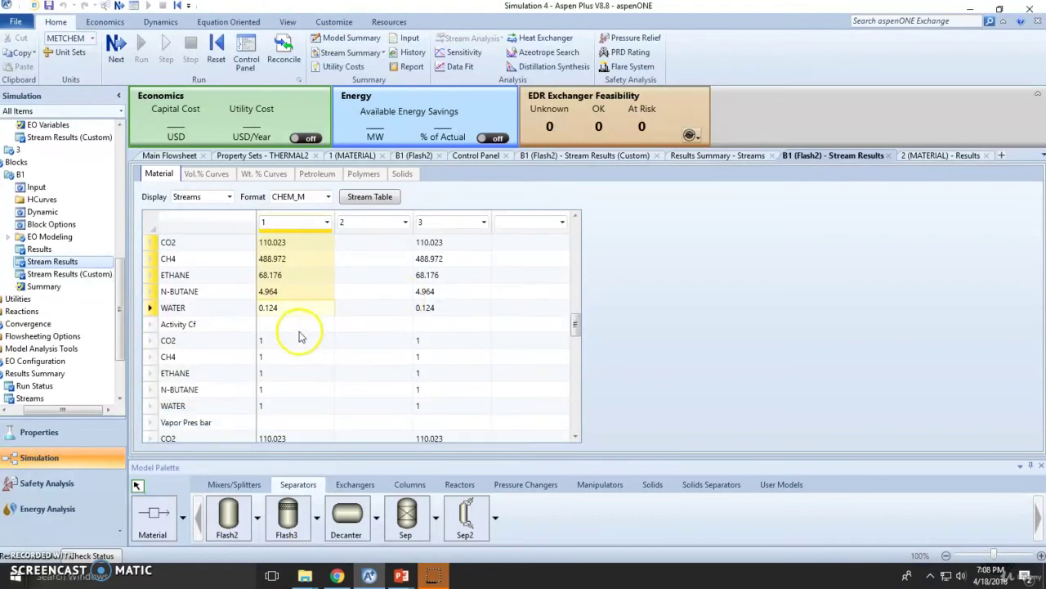
{"action": "left_click_drag", "start_coordinate": [296, 338], "coordinate": [291, 381]}
{"action": "left_click_drag", "start_coordinate": [456, 340], "coordinate": [434, 394]}
{"action": "scroll", "coordinate": [350, 319], "scroll_direction": "down", "scroll_amount": 3}
{"action": "scroll", "coordinate": [260, 360], "scroll_direction": "down", "scroll_amount": 1}
{"action": "left_click_drag", "start_coordinate": [274, 340], "coordinate": [270, 391]}
{"action": "scroll", "coordinate": [270, 392], "scroll_direction": "down", "scroll_amount": 2}
{"action": "left_click_drag", "start_coordinate": [444, 307], "coordinate": [439, 343]}
{"action": "left_click_drag", "start_coordinate": [263, 394], "coordinate": [436, 391]}
{"action": "scroll", "coordinate": [296, 390], "scroll_direction": "down", "scroll_amount": 1}
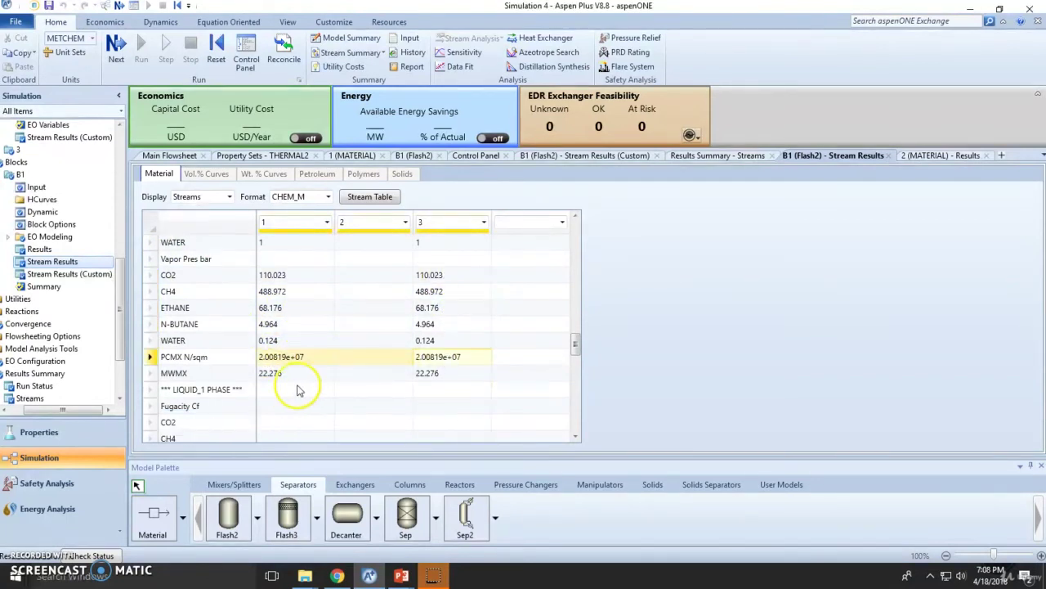
{"action": "left_click", "coordinate": [208, 389]}
{"action": "scroll", "coordinate": [226, 394], "scroll_direction": "down", "scroll_amount": 1}
Scroll the stream results to the LIQUID_2 phase and highlight liquid Enthalpy through Viscosity values.
{"action": "scroll", "coordinate": [226, 394], "scroll_direction": "down", "scroll_amount": 7}
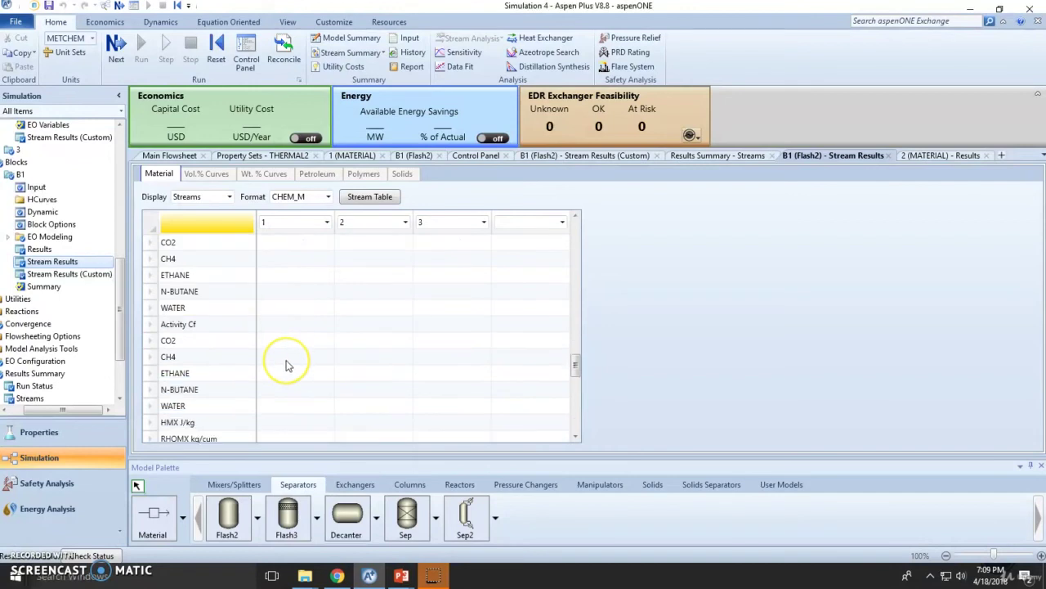
{"action": "scroll", "coordinate": [288, 366], "scroll_direction": "down", "scroll_amount": 1}
{"action": "left_click", "coordinate": [214, 373]}
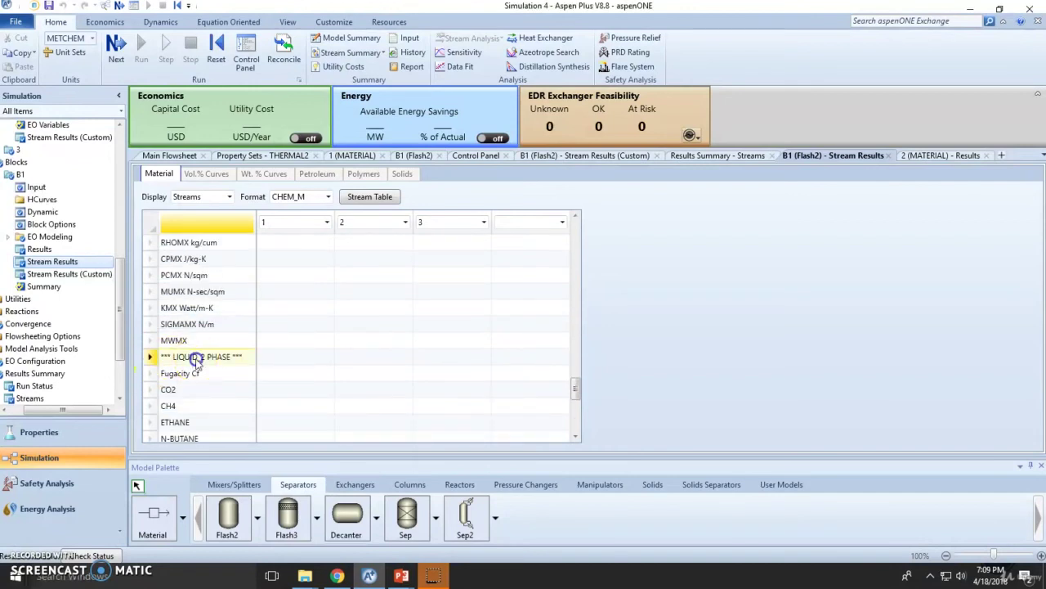
{"action": "scroll", "coordinate": [292, 392], "scroll_direction": "down", "scroll_amount": 4}
{"action": "scroll", "coordinate": [295, 396], "scroll_direction": "down", "scroll_amount": 3}
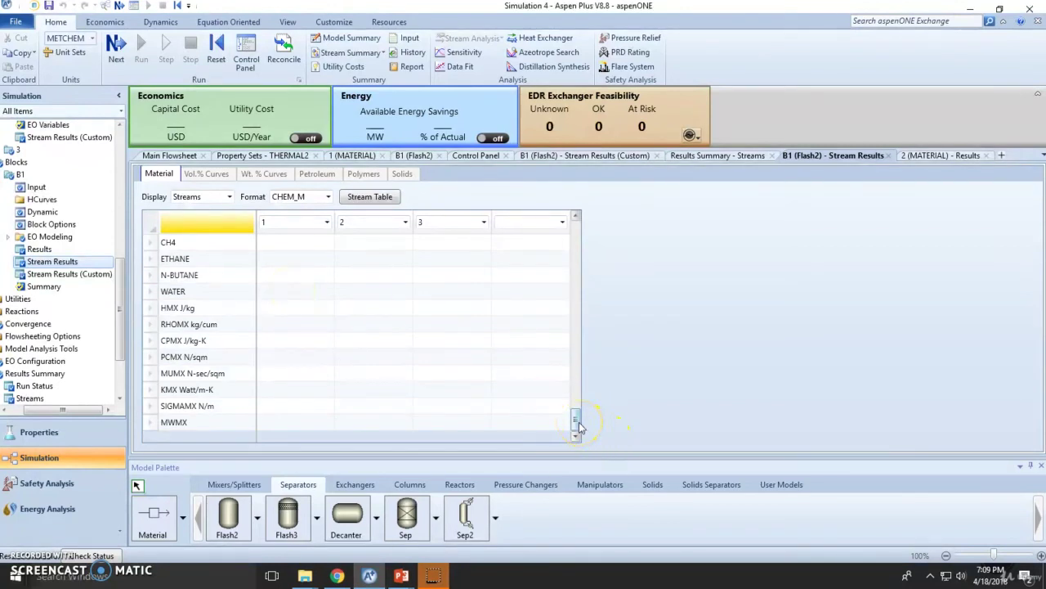
{"action": "left_click_drag", "start_coordinate": [578, 425], "coordinate": [582, 214]}
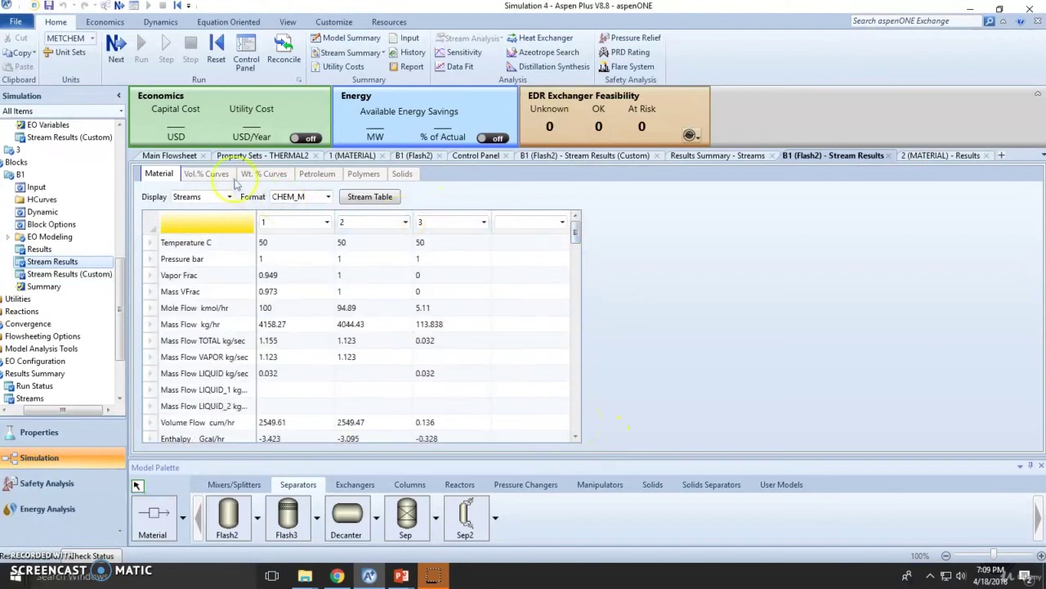
{"action": "scroll", "coordinate": [280, 226], "scroll_direction": "down", "scroll_amount": 3}
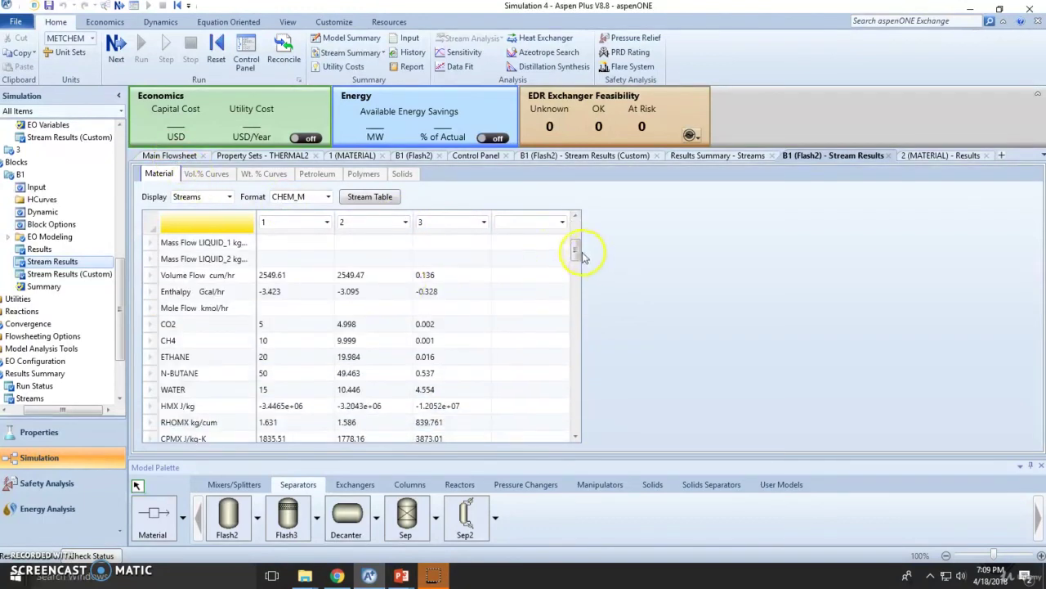
{"action": "left_click_drag", "start_coordinate": [578, 254], "coordinate": [575, 303]}
{"action": "left_click_drag", "start_coordinate": [265, 276], "coordinate": [434, 360]}
{"action": "left_click_drag", "start_coordinate": [265, 308], "coordinate": [444, 374]}
Switch to the Properties environment and start a new property set, default ID PS-1.
{"action": "left_click_drag", "start_coordinate": [577, 304], "coordinate": [577, 365]}
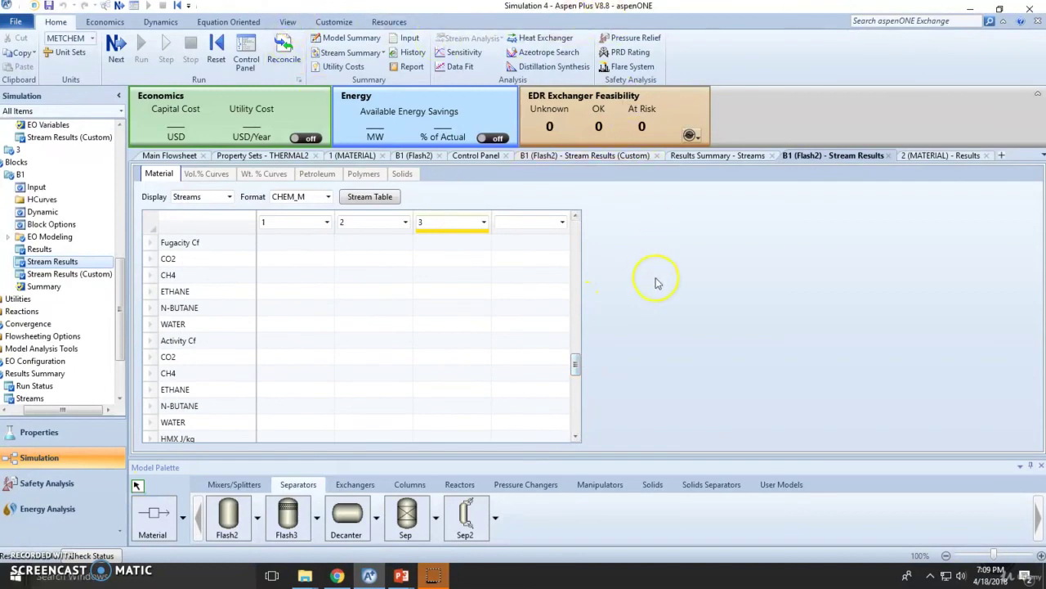
{"action": "left_click", "coordinate": [47, 435]}
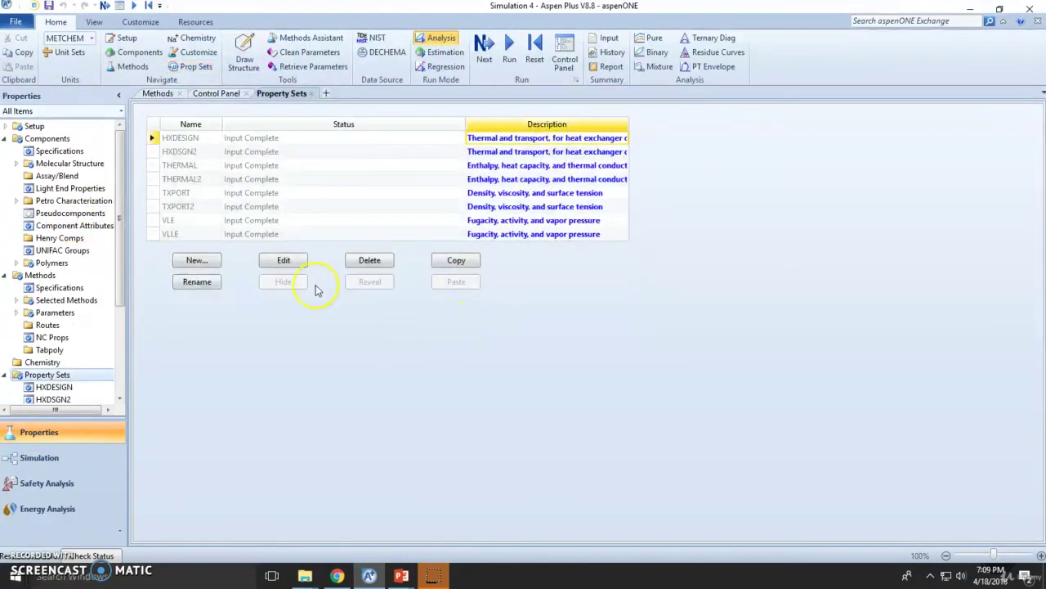
{"action": "left_click", "coordinate": [193, 260]}
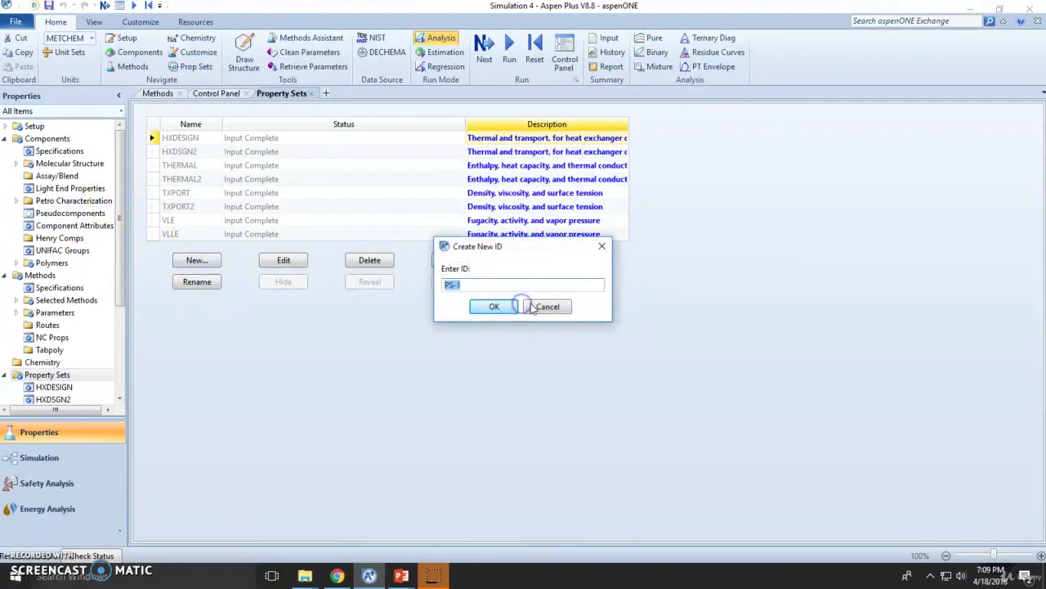